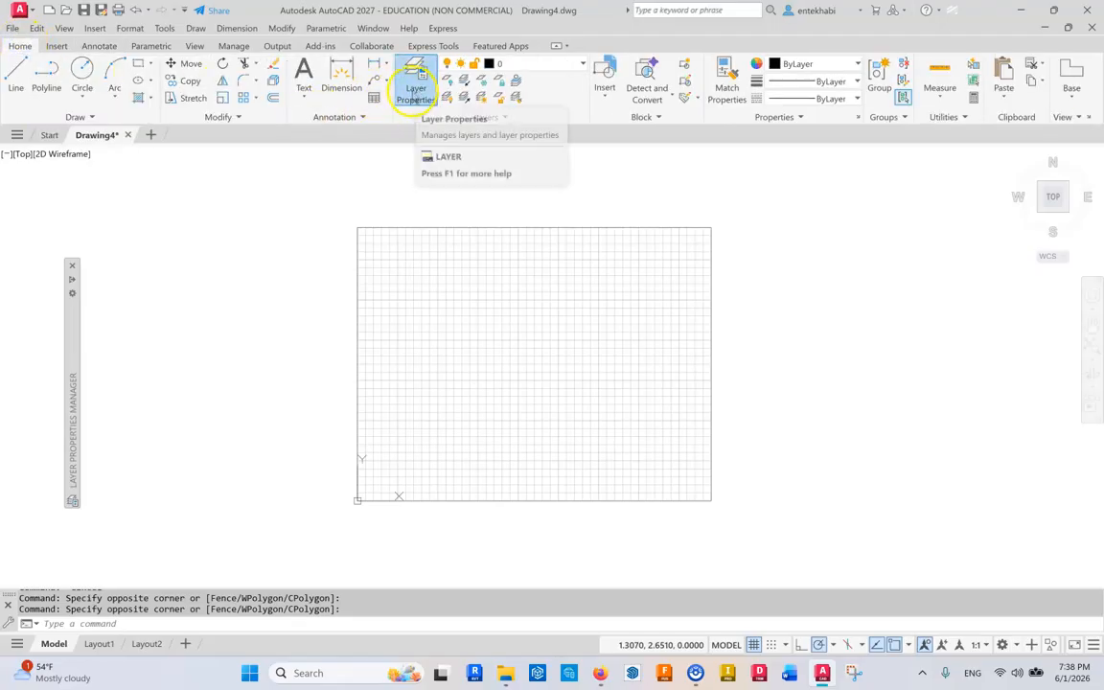
Open the Layer Properties Manager palette and reposition it beside the drawing.
{"action": "left_click", "coordinate": [417, 93]}
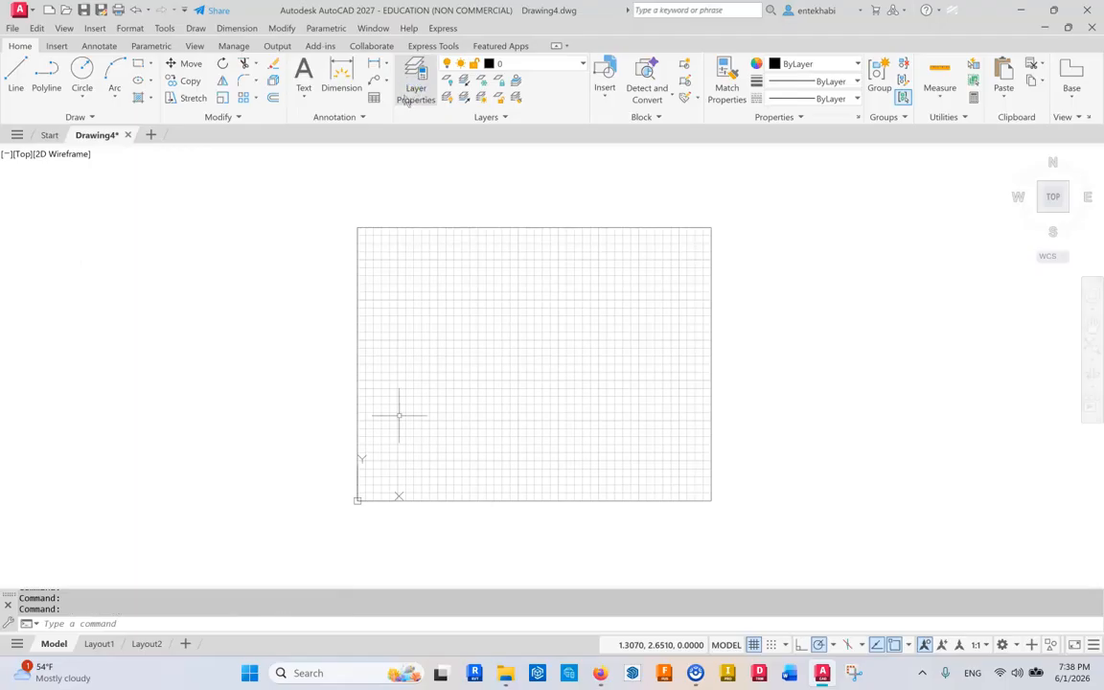
{"action": "left_click", "coordinate": [409, 96]}
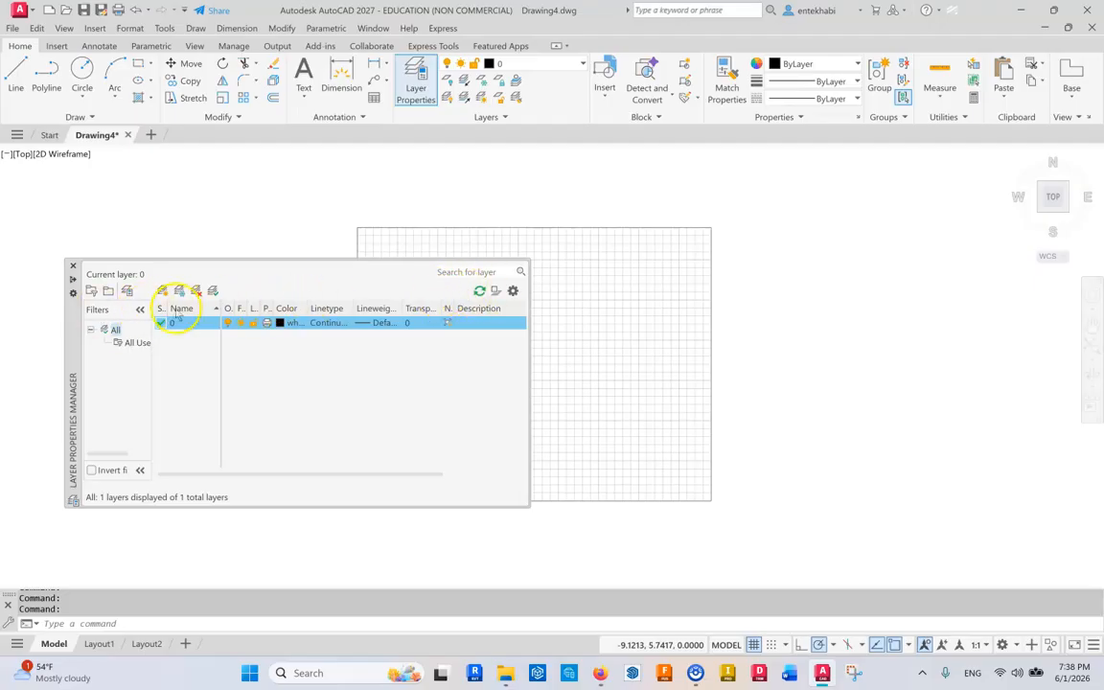
{"action": "left_click_drag", "start_coordinate": [74, 336], "coordinate": [99, 275]}
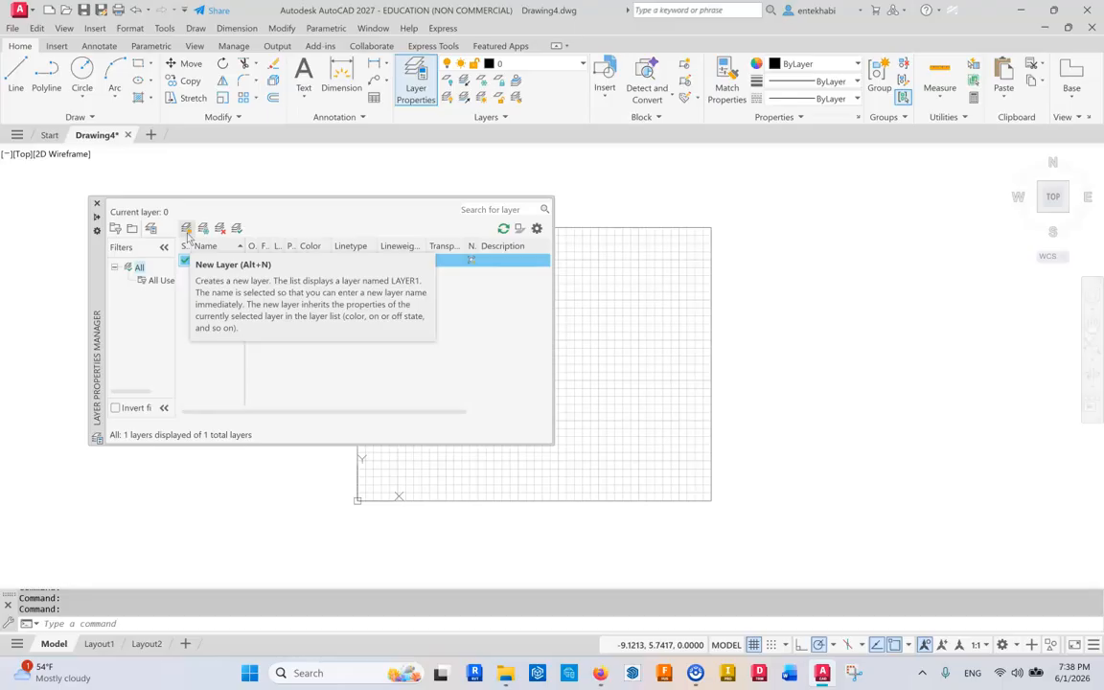
Create a new layer named Border.
{"action": "left_click", "coordinate": [188, 232]}
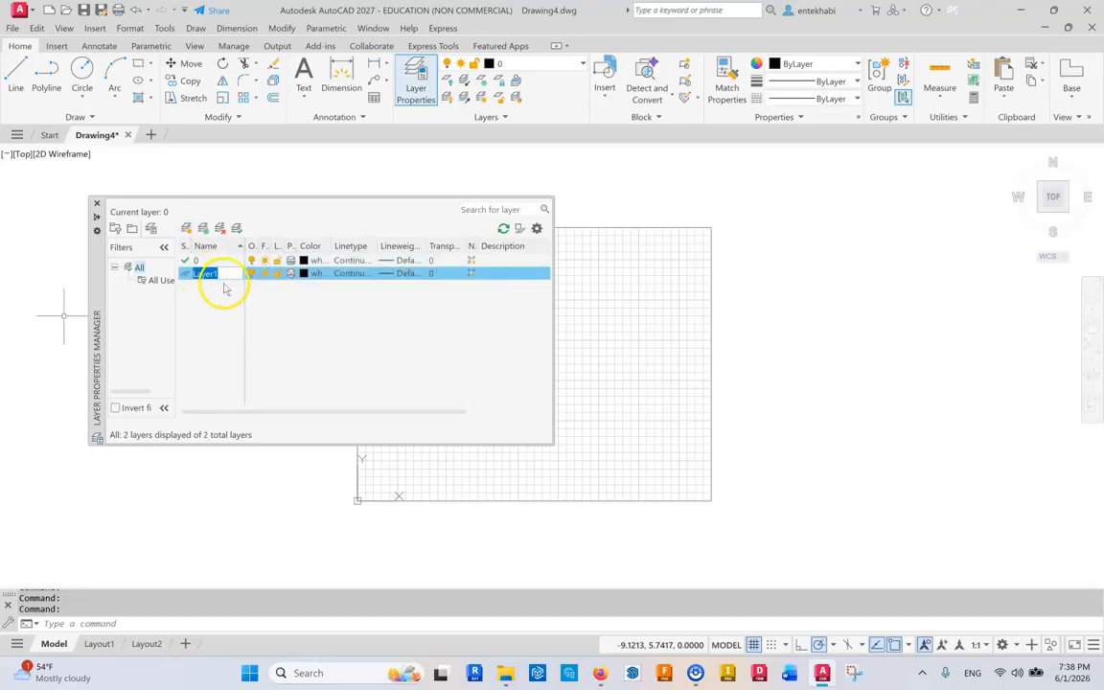
{"action": "left_click", "coordinate": [228, 275]}
{"action": "type", "text": "Border"}
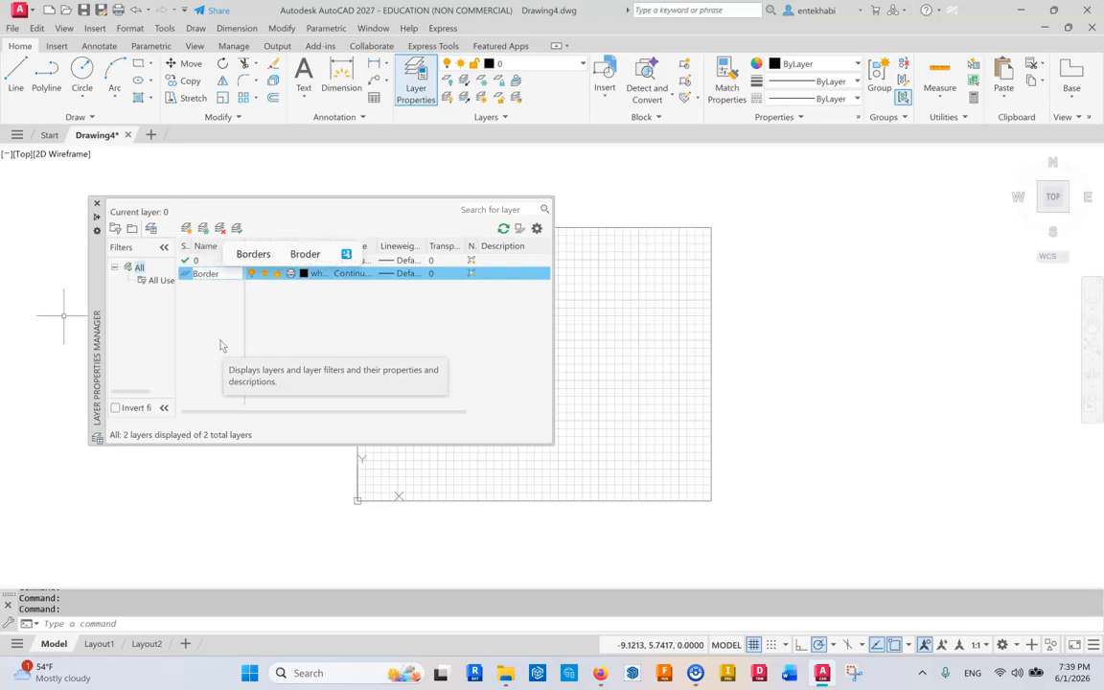
{"action": "left_click", "coordinate": [204, 299]}
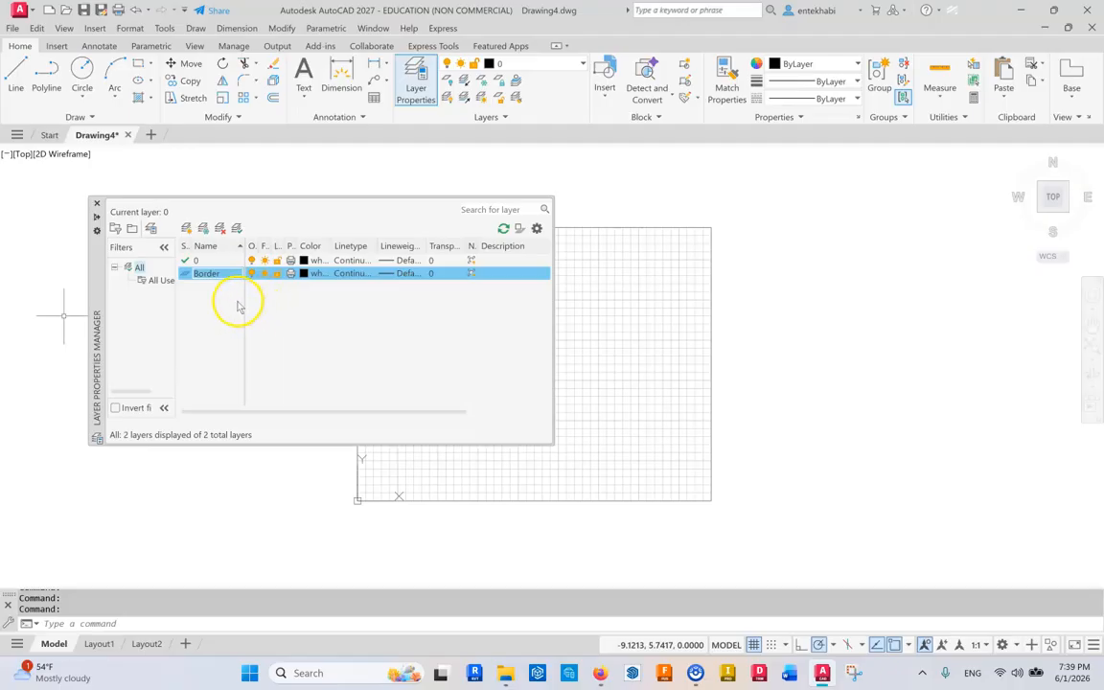
Set the Border layer's color to yellow.
{"action": "left_click", "coordinate": [303, 274]}
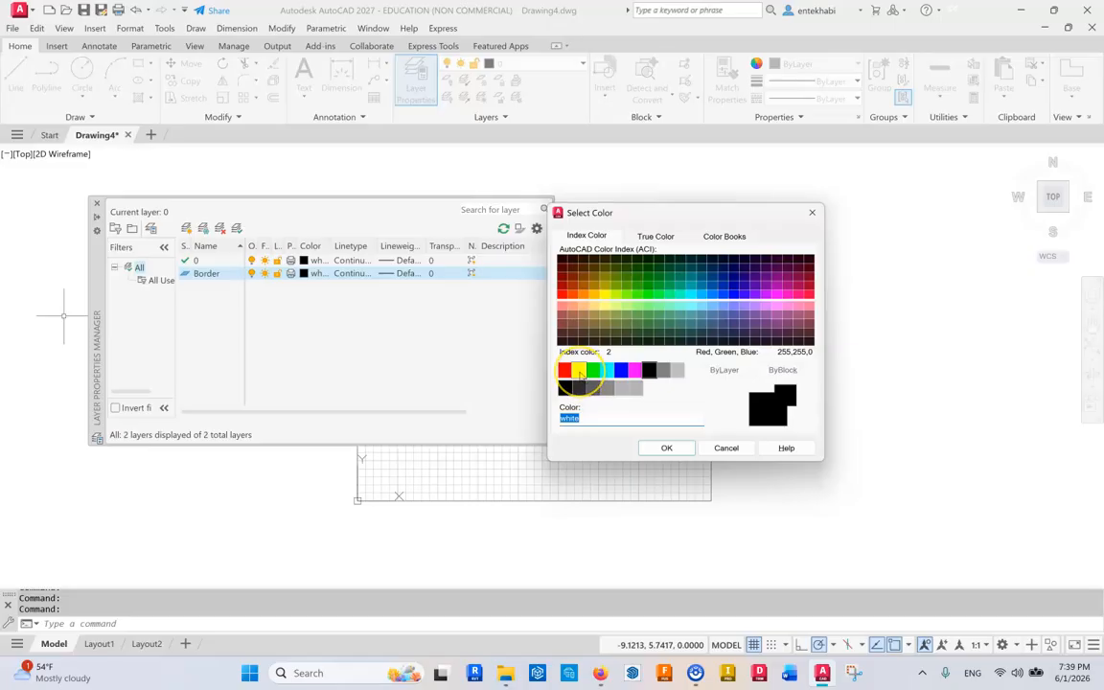
{"action": "left_click", "coordinate": [580, 372]}
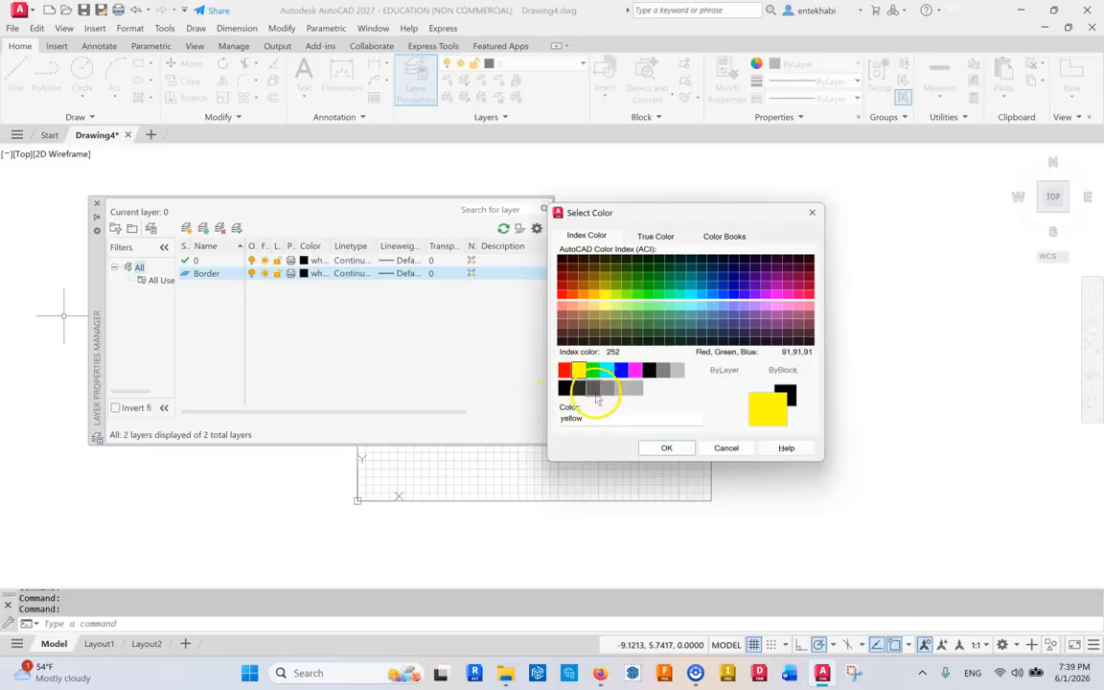
{"action": "left_click", "coordinate": [668, 451]}
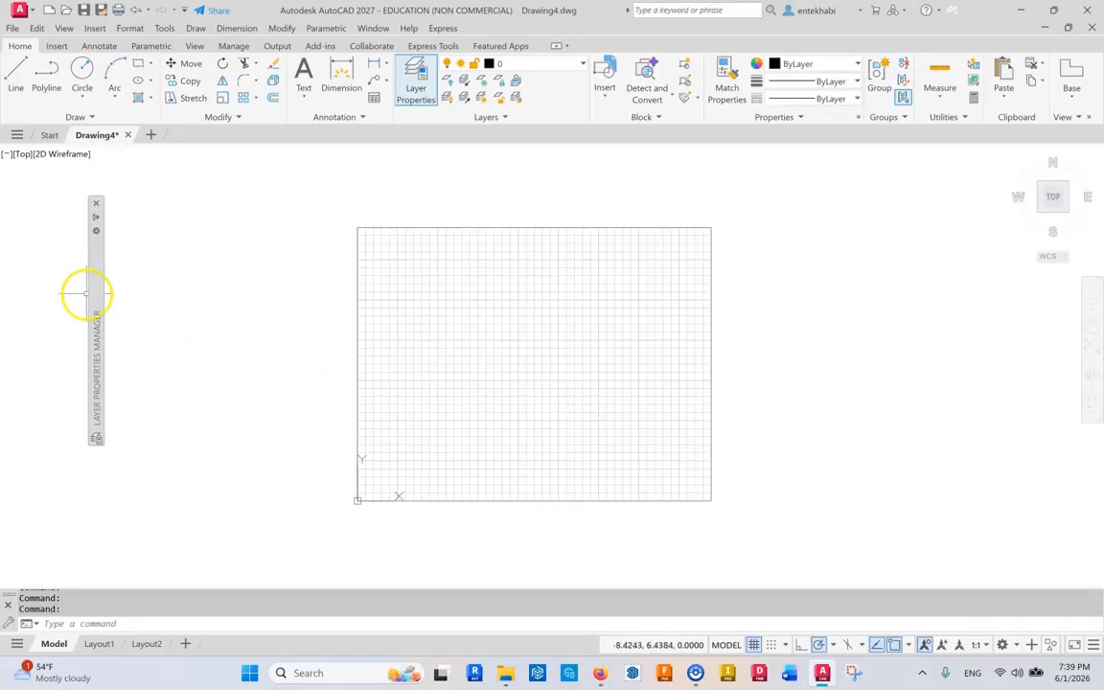
Create another new layer named Object.
{"action": "mouse_move", "coordinate": [96, 293]}
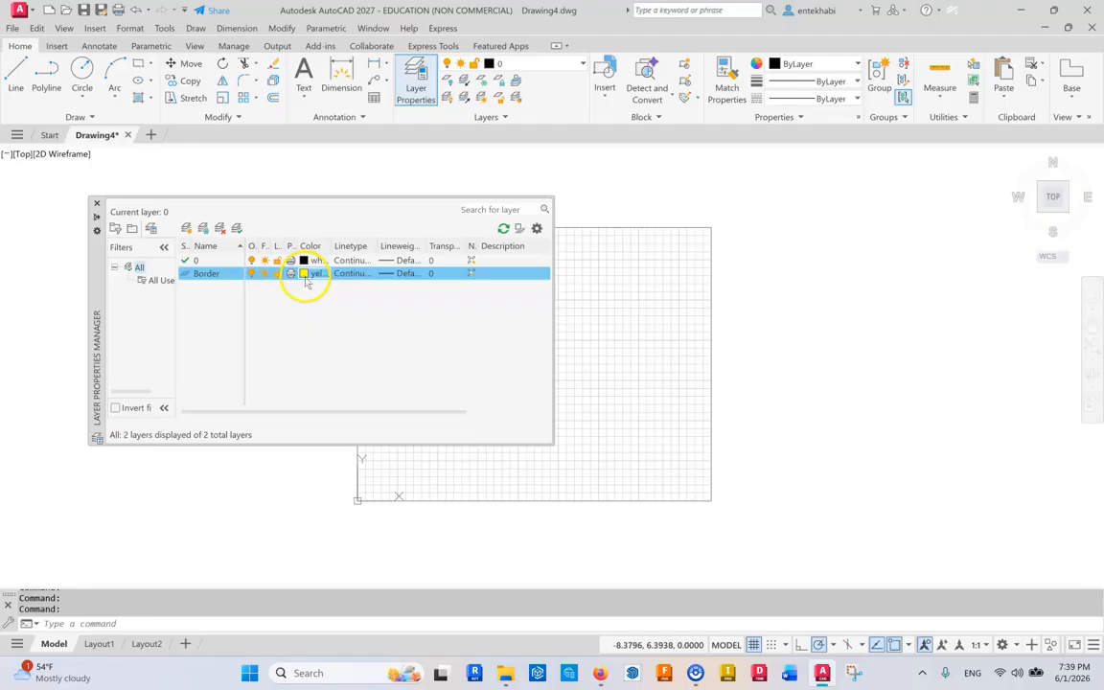
{"action": "left_click", "coordinate": [187, 229]}
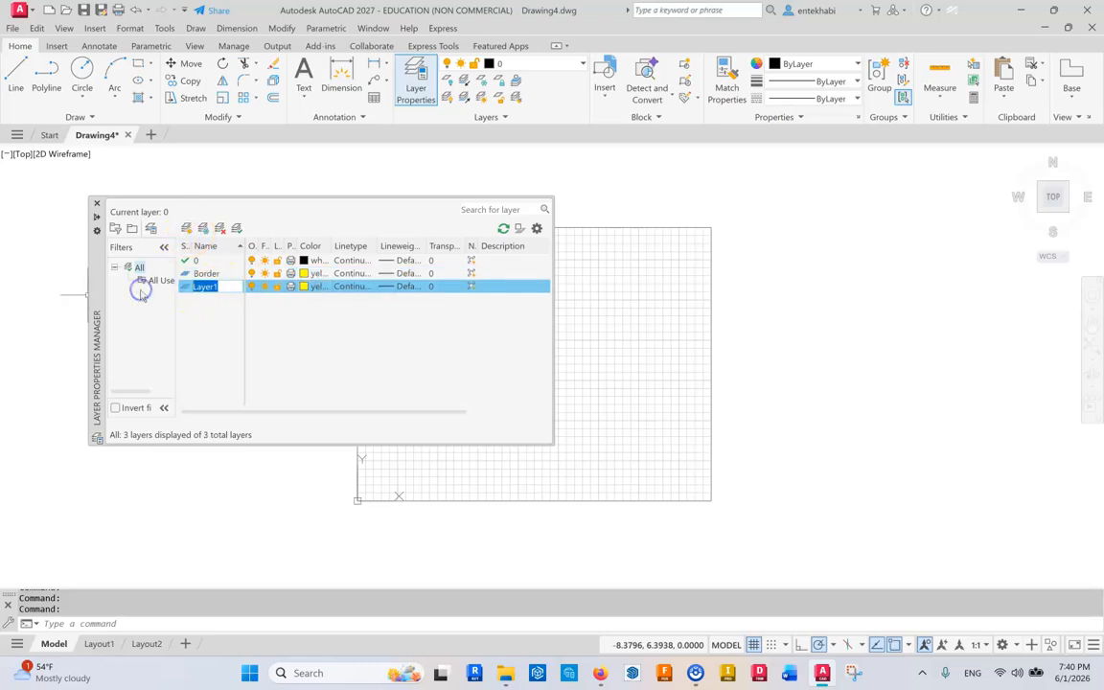
{"action": "type", "text": "Object"}
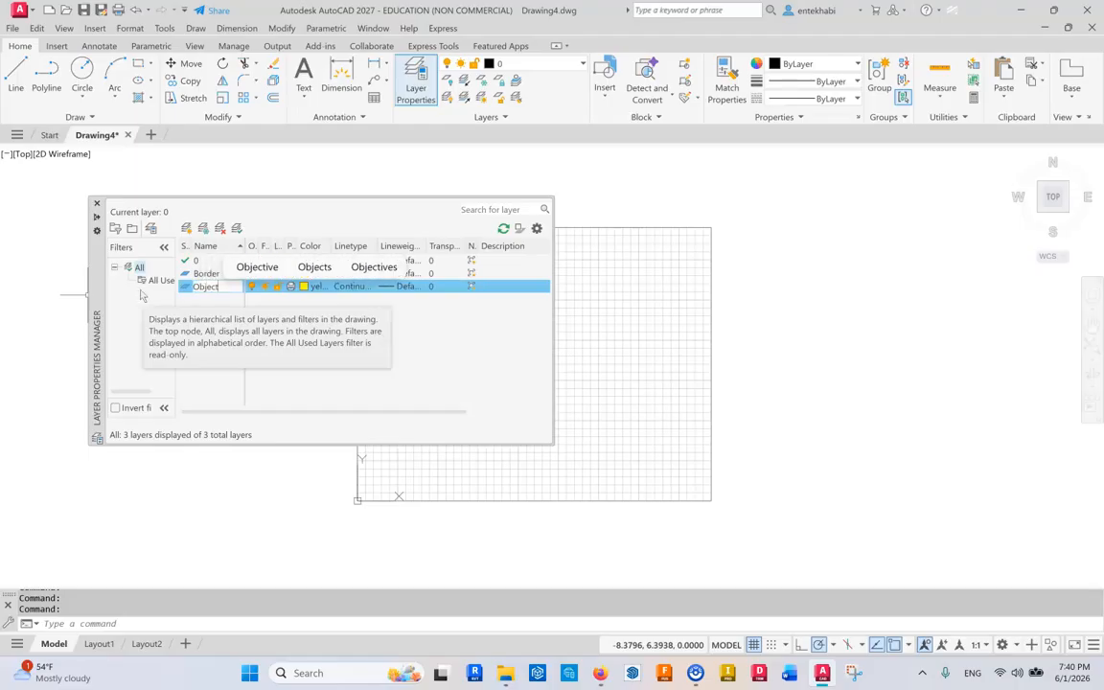
Set the Object layer's color to white (index color 7).
{"action": "left_click", "coordinate": [305, 290]}
{"action": "left_click", "coordinate": [303, 286]}
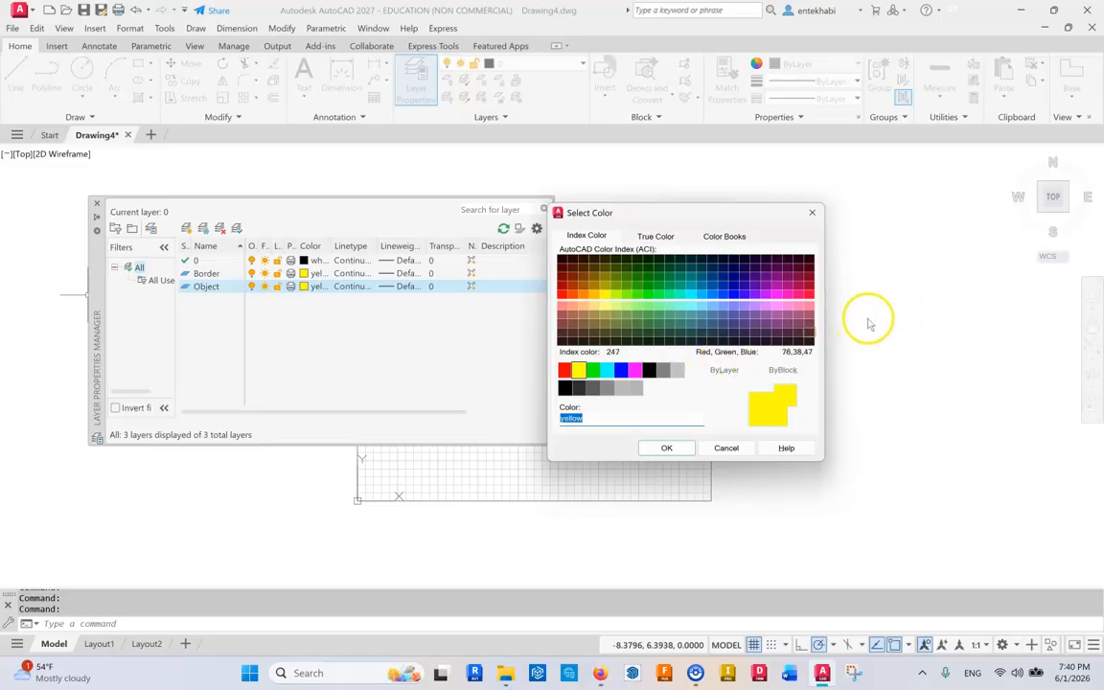
{"action": "left_click", "coordinate": [649, 371]}
{"action": "left_click", "coordinate": [665, 454]}
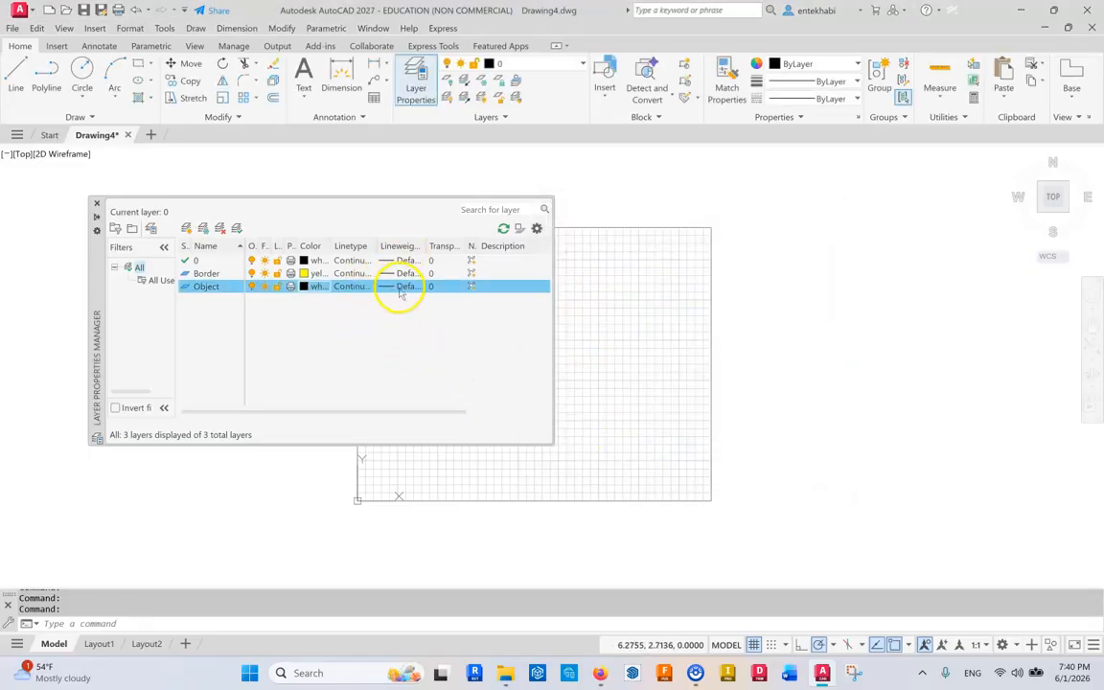
Set the Object layer's lineweight to 0.60 mm.
{"action": "left_click", "coordinate": [402, 288]}
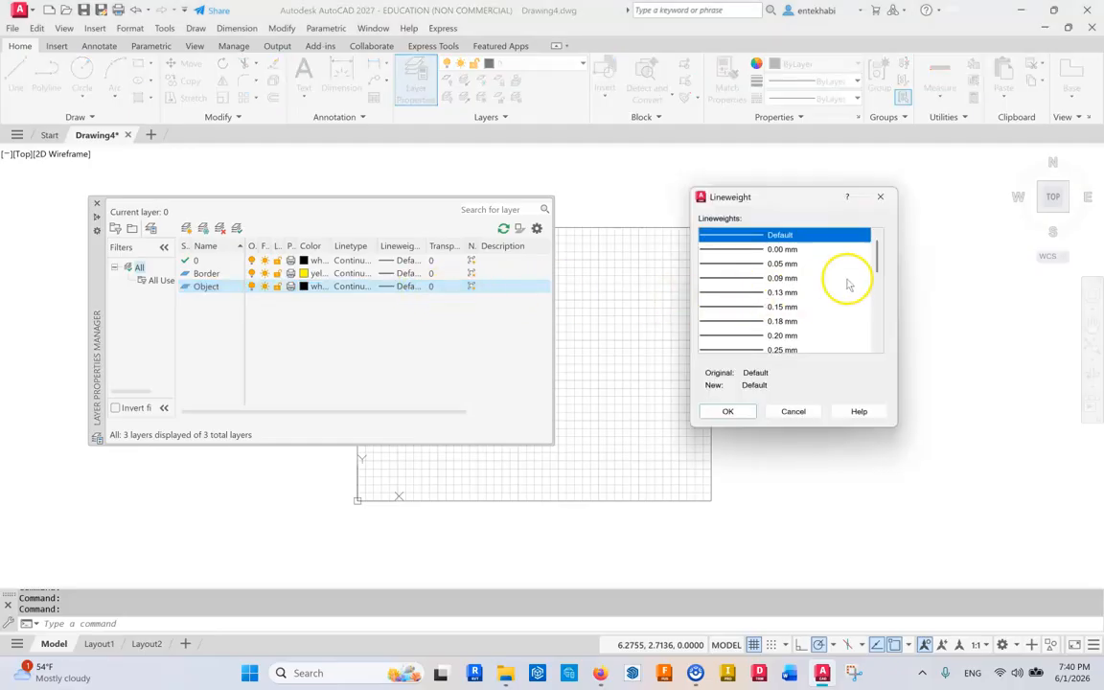
{"action": "left_click_drag", "start_coordinate": [878, 275], "coordinate": [869, 295]}
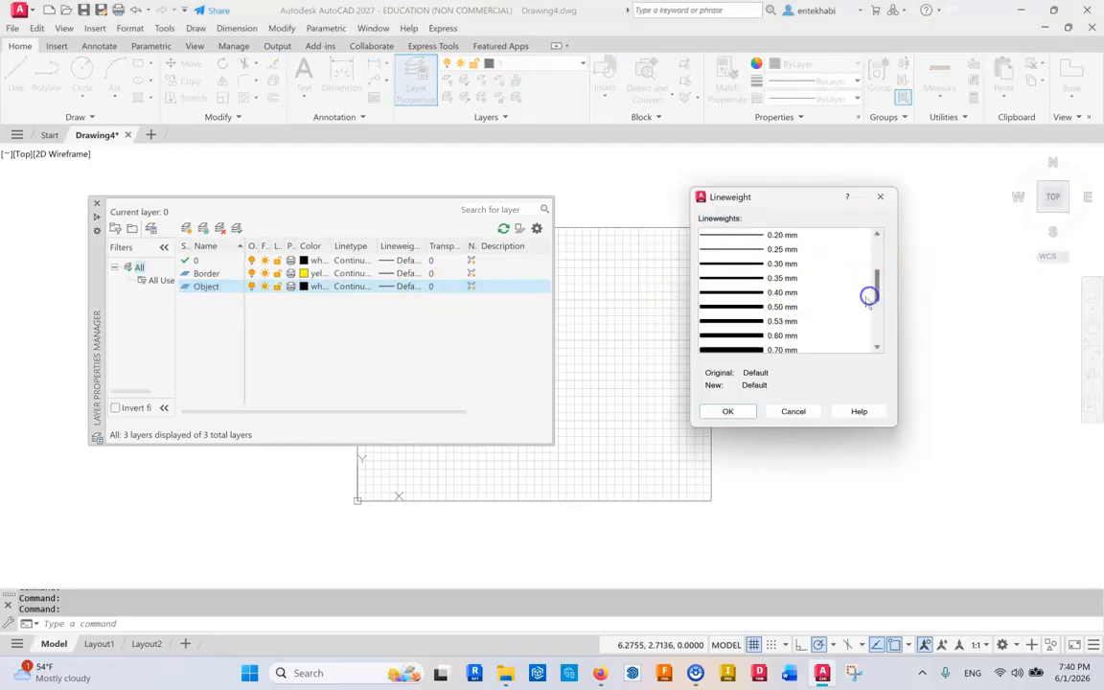
{"action": "left_click", "coordinate": [770, 337]}
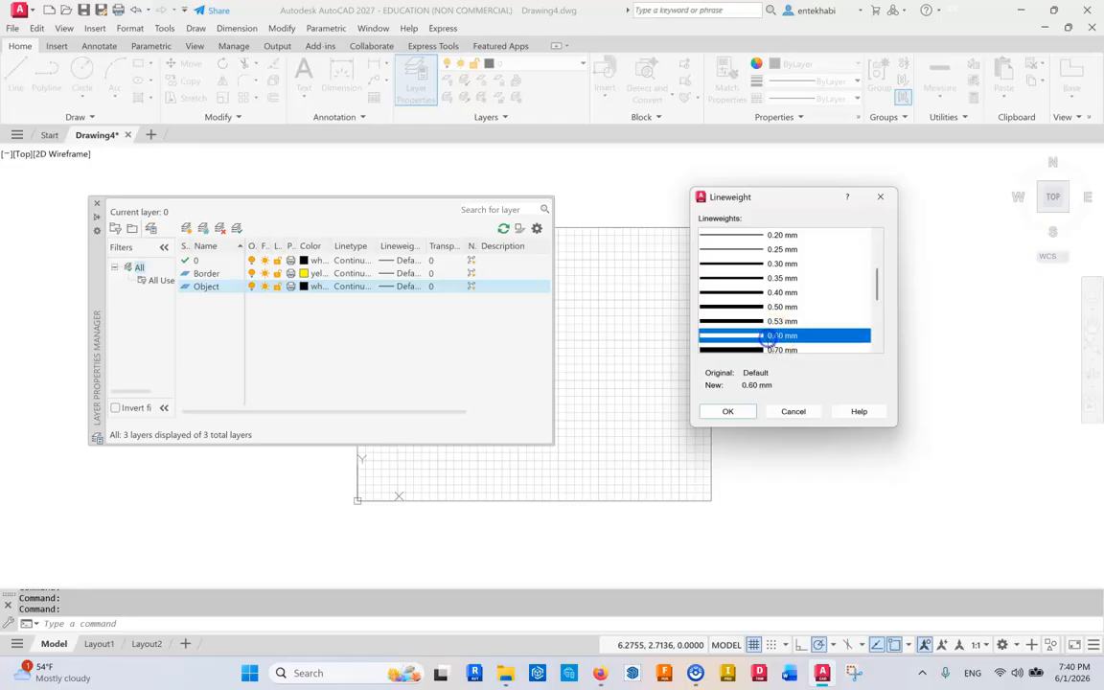
{"action": "left_click", "coordinate": [720, 412]}
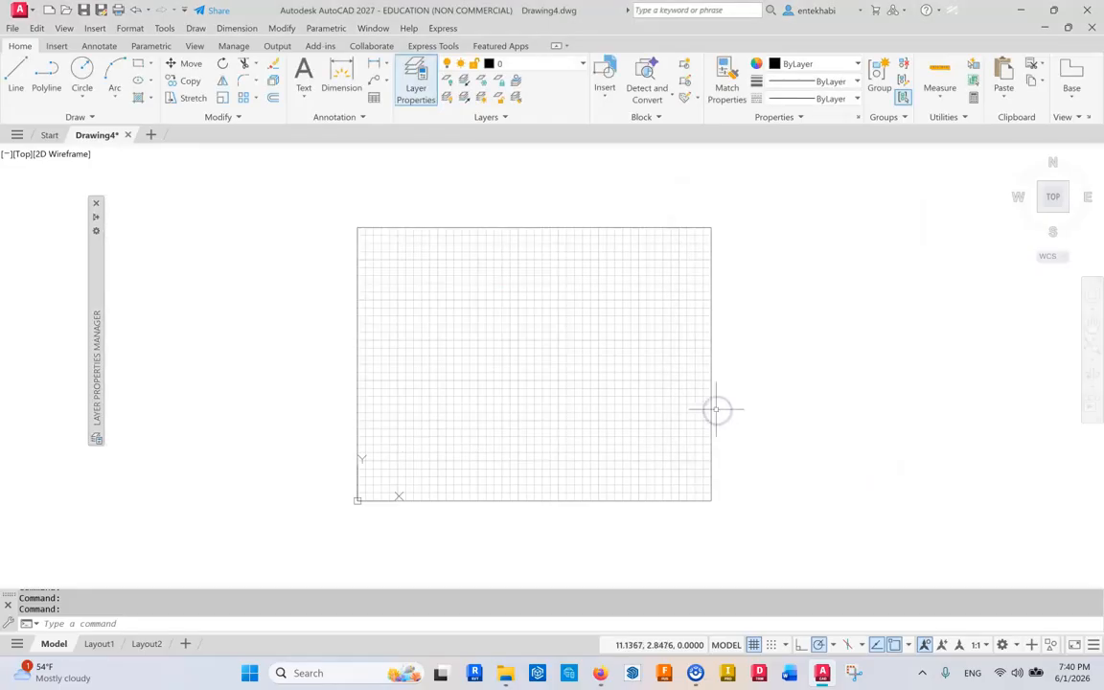
Create a new layer named Dimensions.
{"action": "mouse_move", "coordinate": [99, 297]}
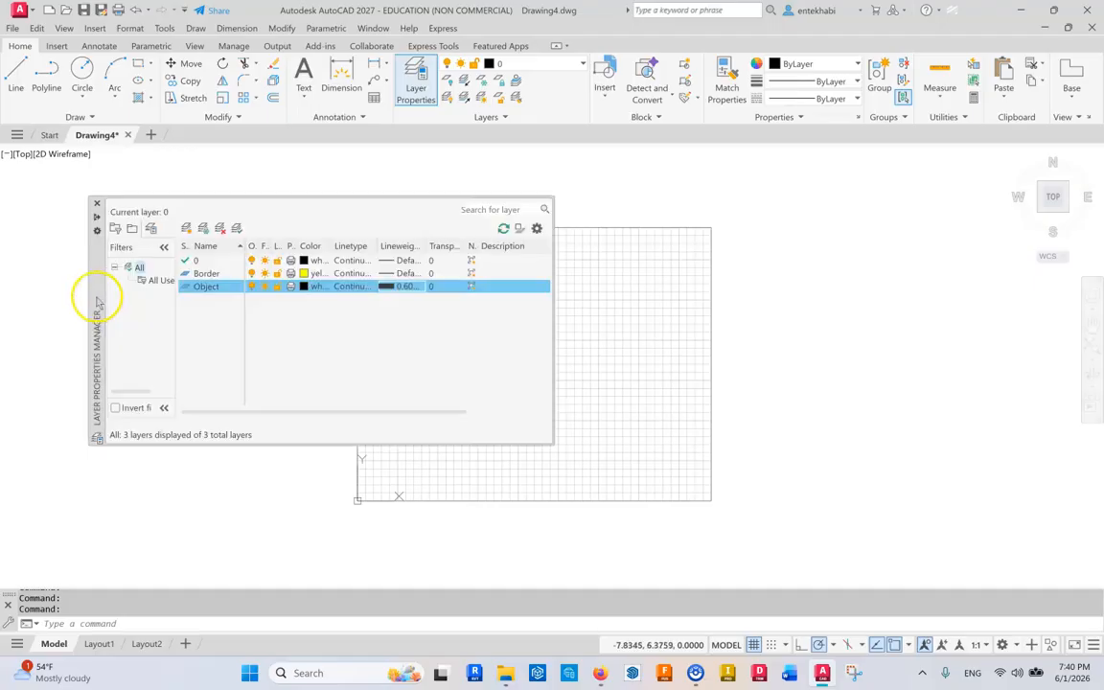
{"action": "left_click", "coordinate": [186, 229]}
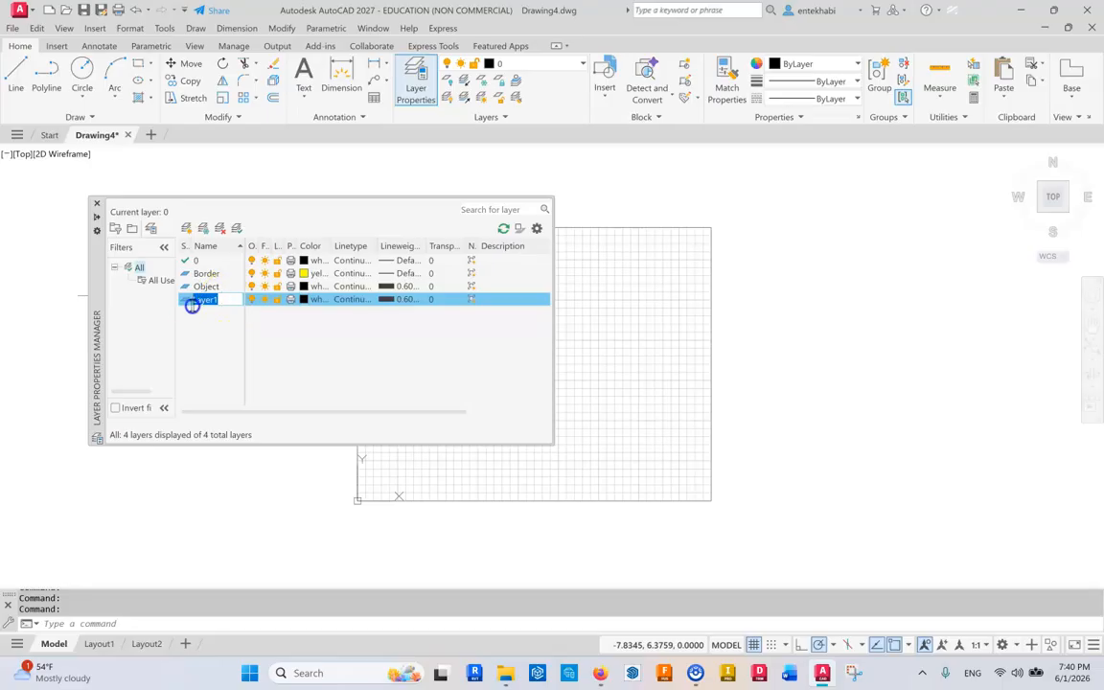
{"action": "type", "text": "D"}
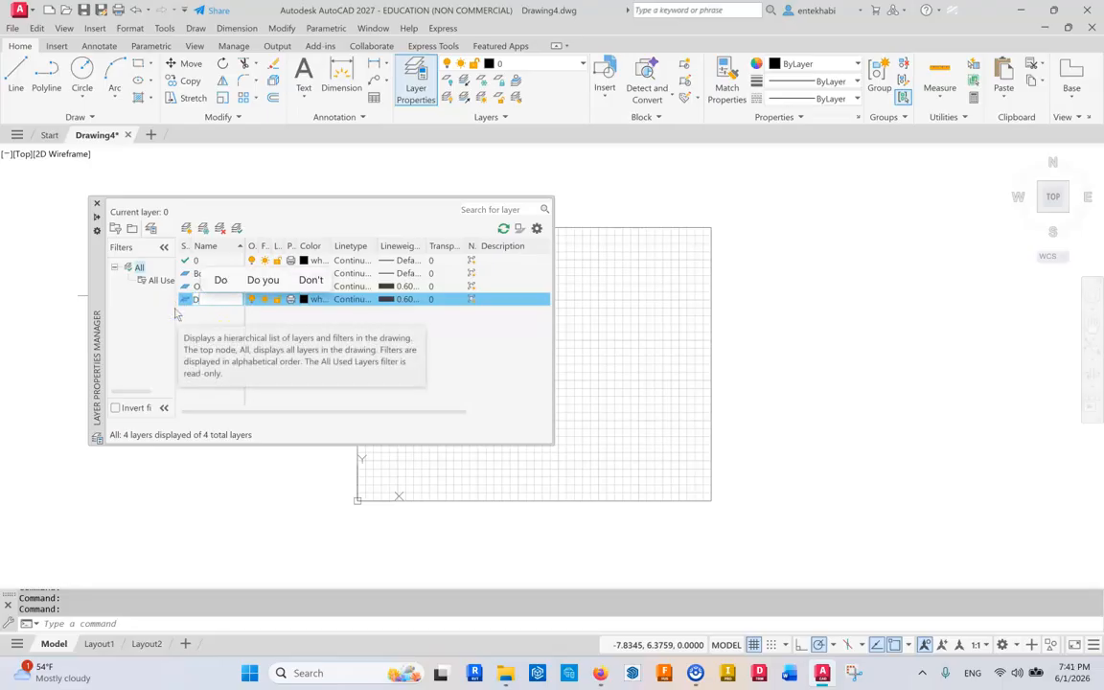
{"action": "type", "text": "imensions"}
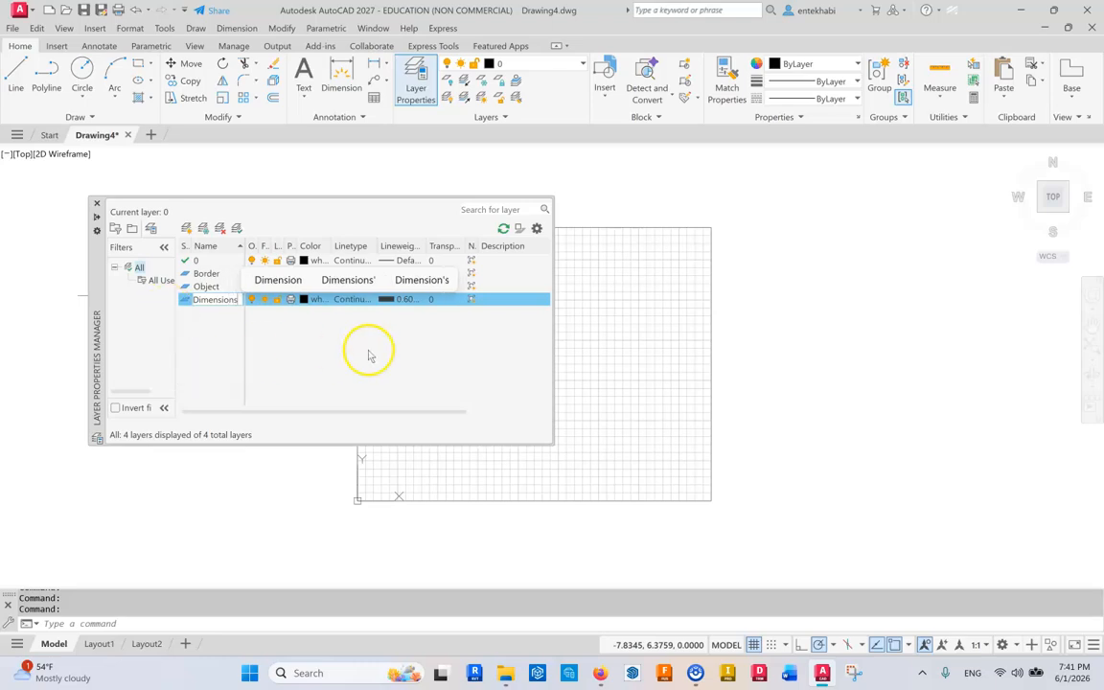
{"action": "left_click", "coordinate": [327, 336]}
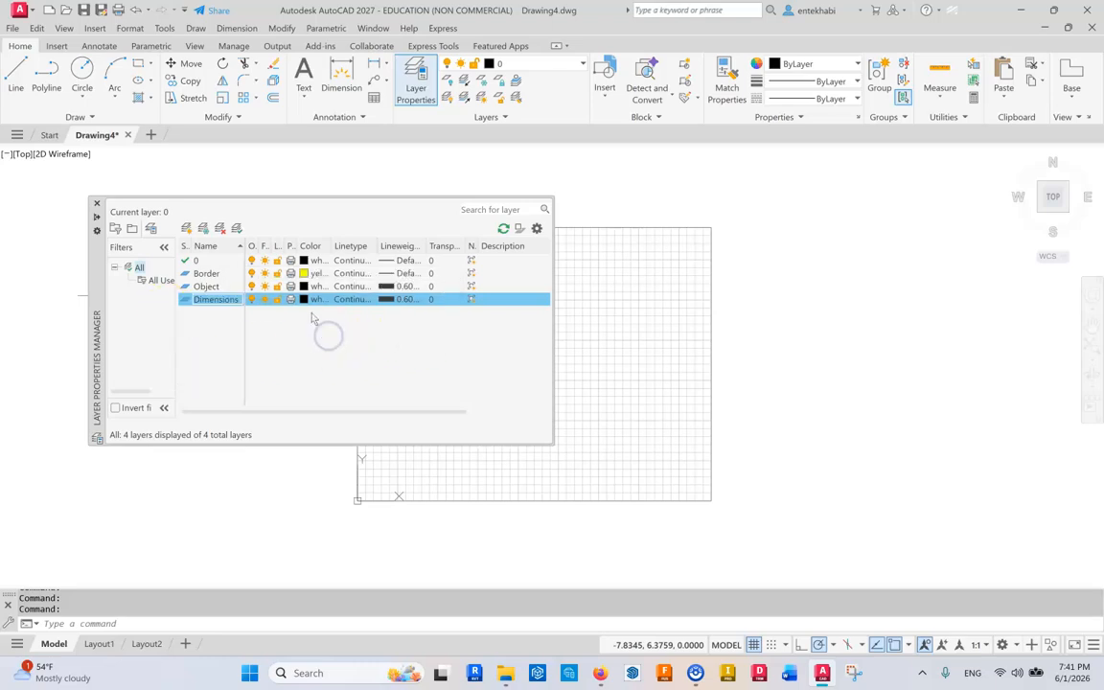
Set the Dimensions layer's color to red.
{"action": "left_click", "coordinate": [305, 299]}
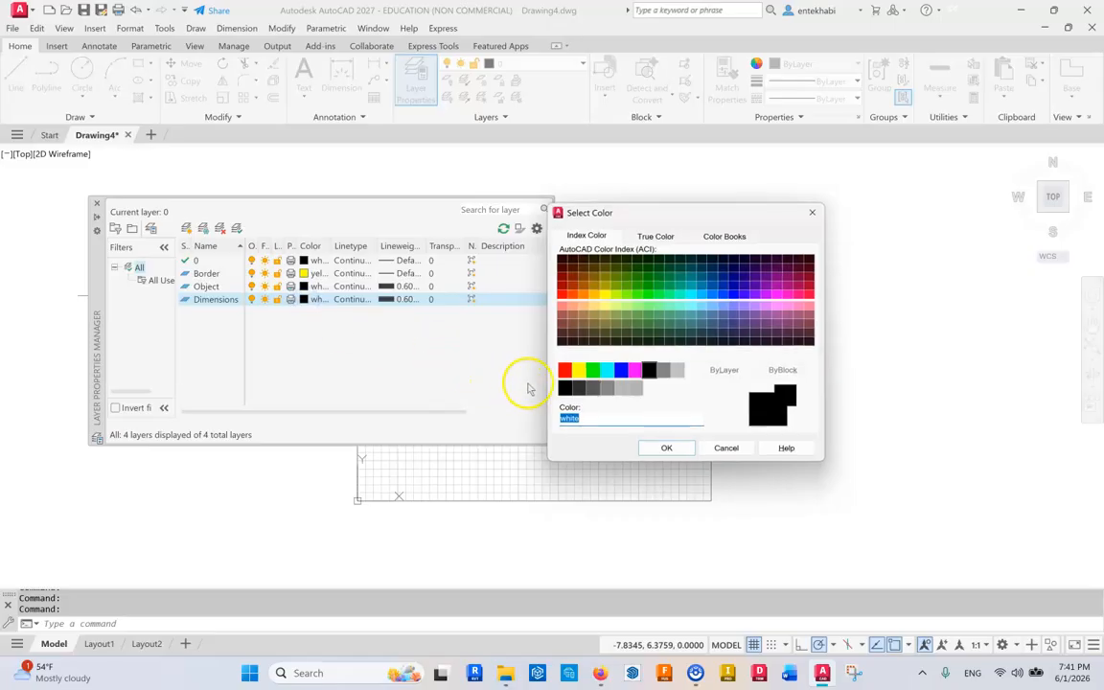
{"action": "left_click", "coordinate": [564, 371]}
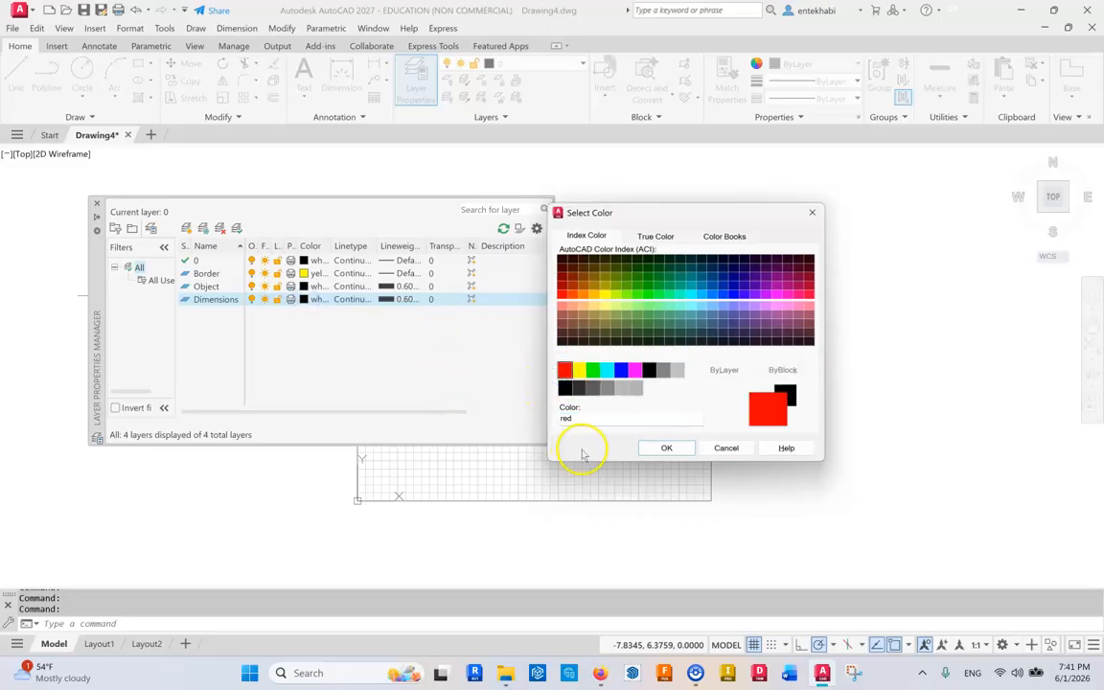
{"action": "left_click", "coordinate": [664, 449]}
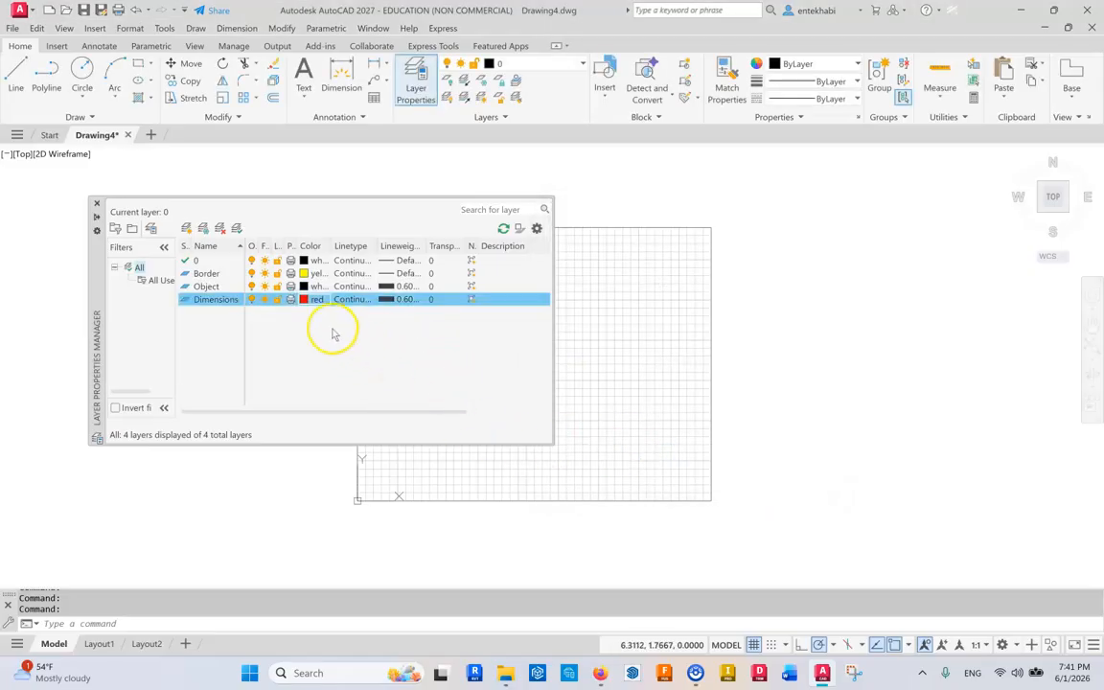
Set the Dimensions layer's lineweight to 0.30 mm.
{"action": "left_click", "coordinate": [392, 300]}
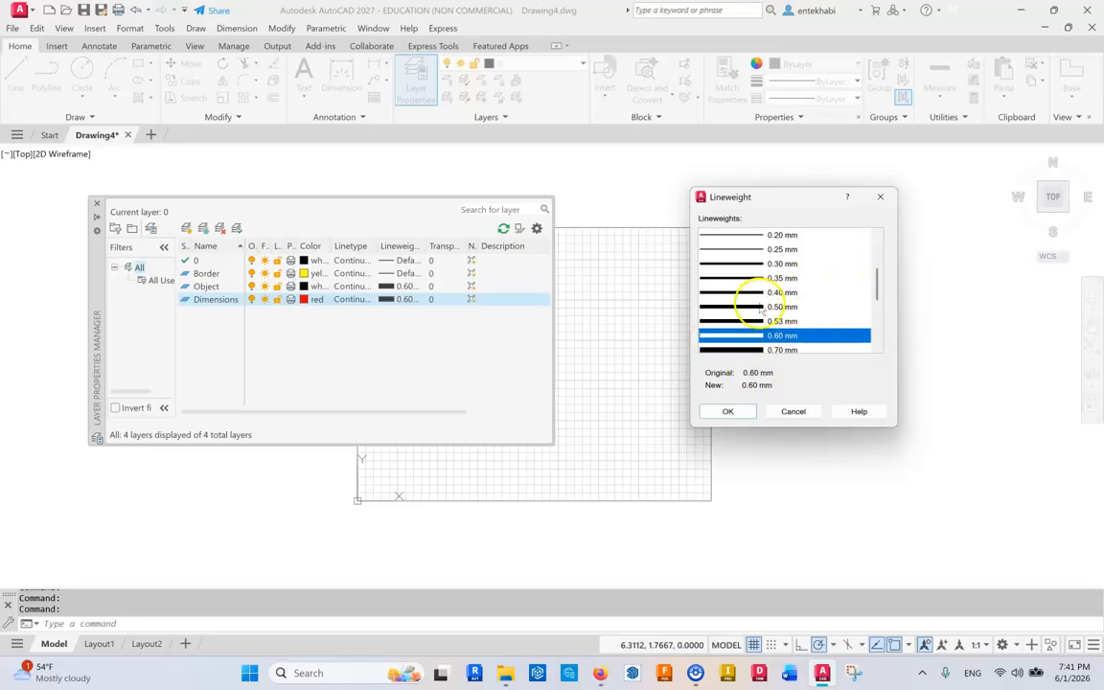
{"action": "left_click", "coordinate": [765, 264]}
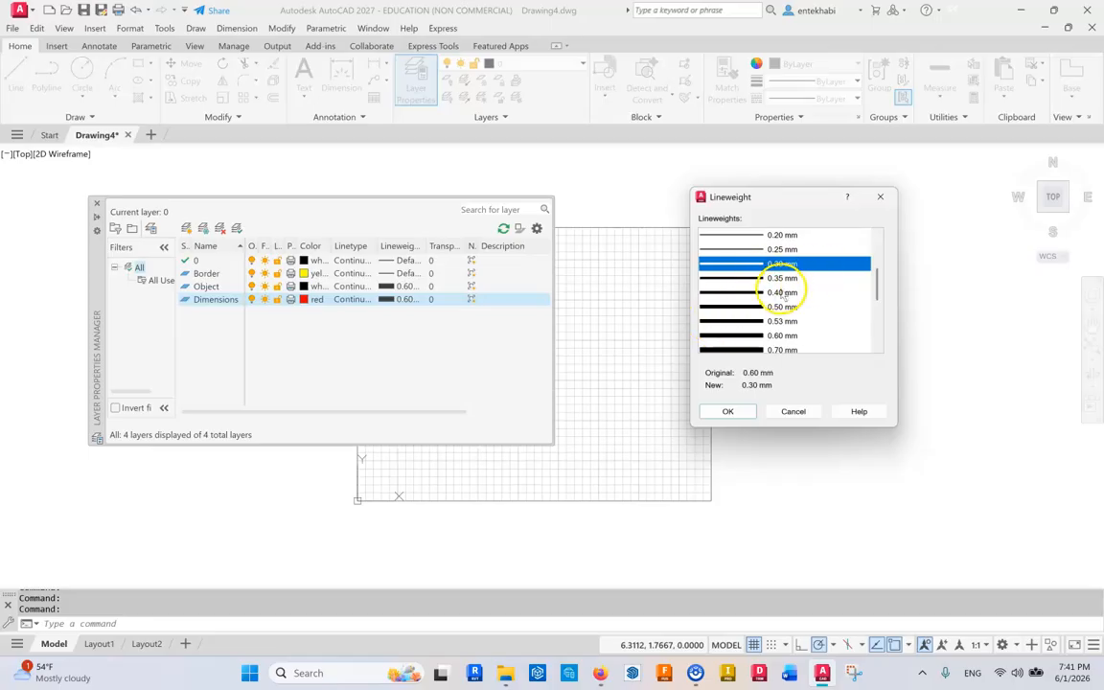
{"action": "left_click", "coordinate": [724, 413]}
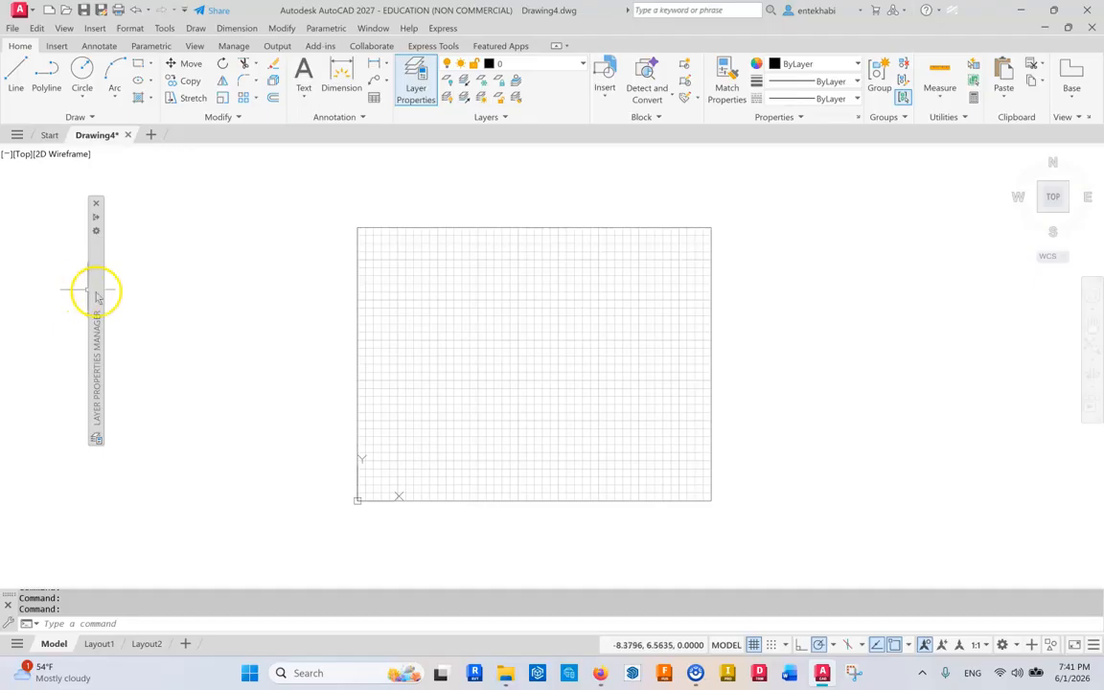
Create a new layer named Center.
{"action": "mouse_move", "coordinate": [96, 298]}
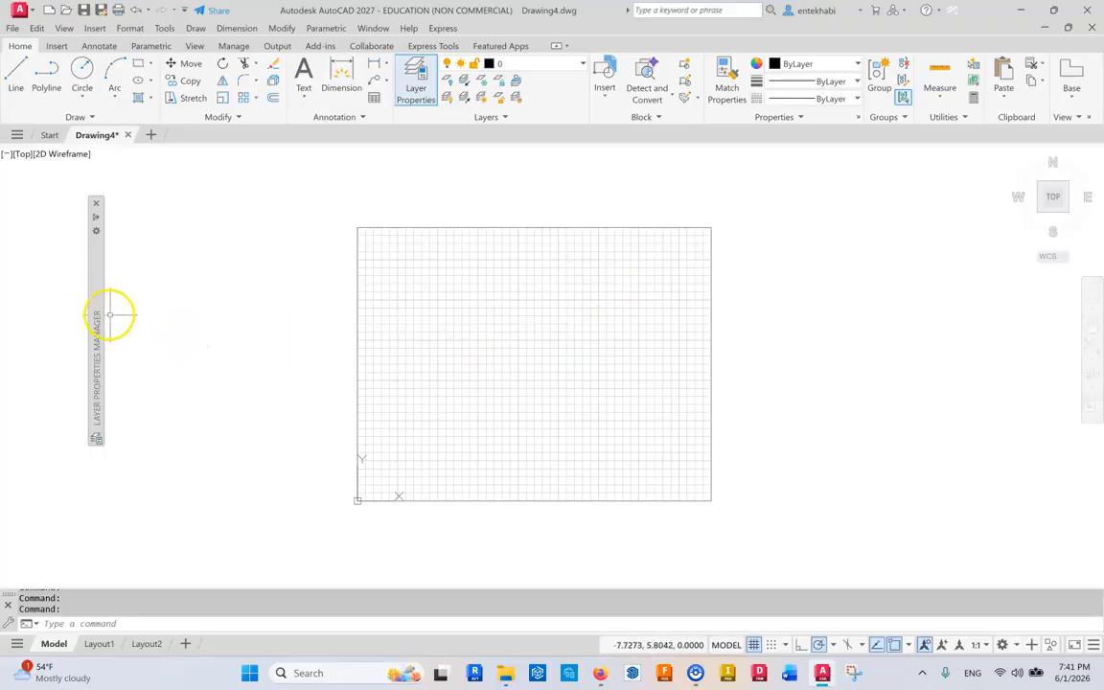
{"action": "mouse_move", "coordinate": [90, 309]}
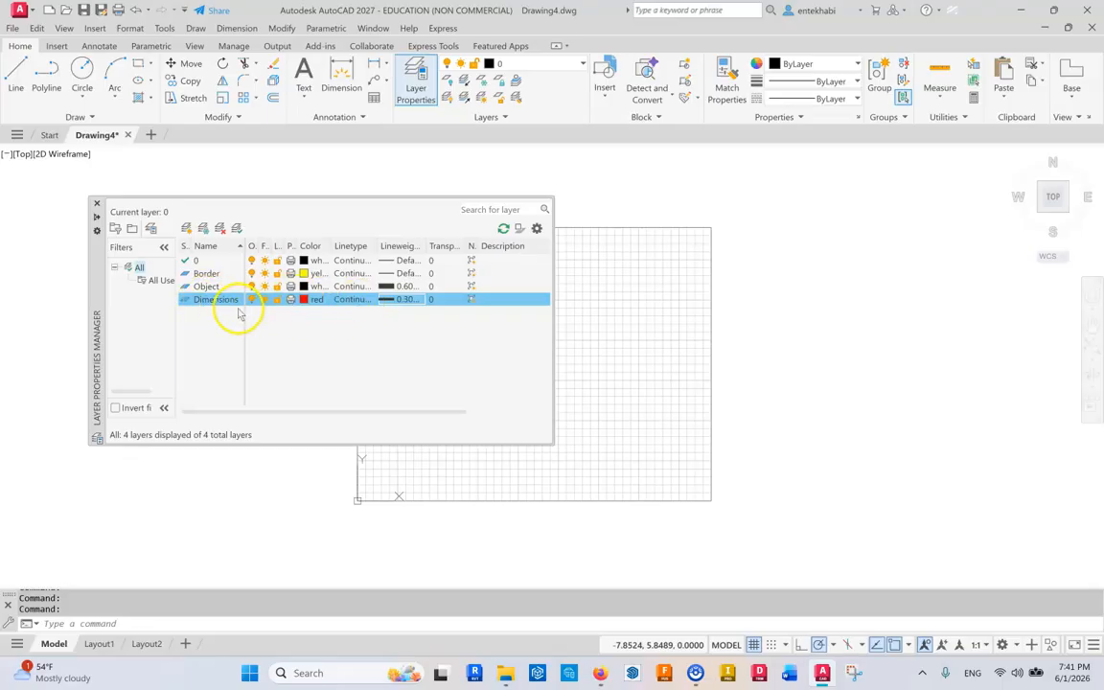
{"action": "left_click", "coordinate": [187, 228]}
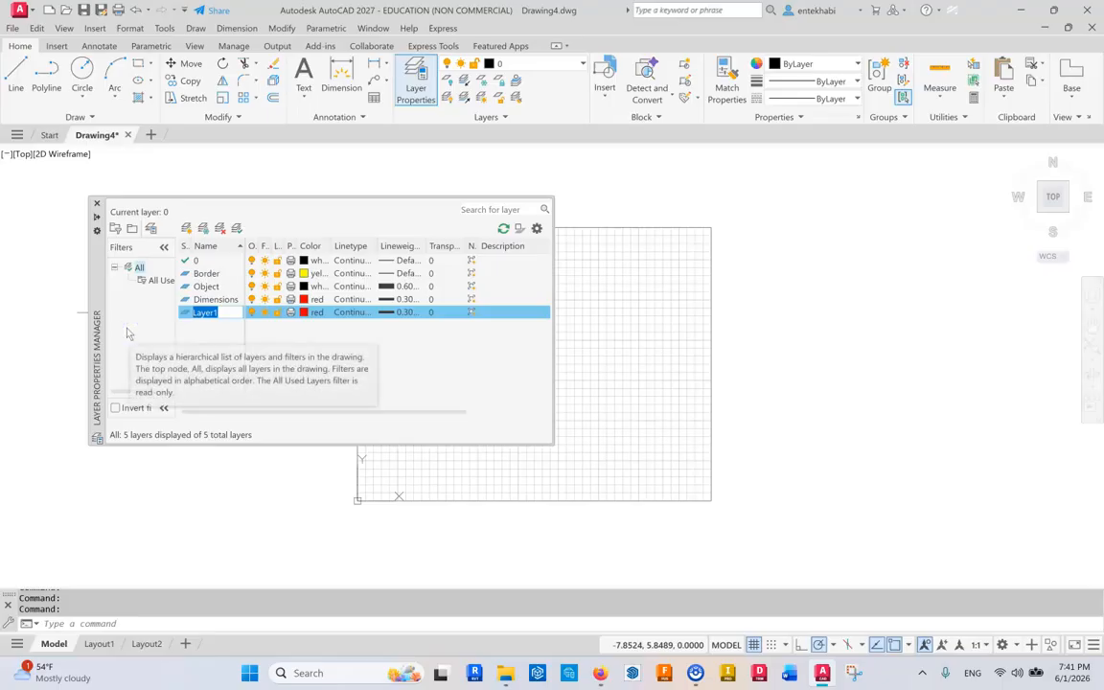
{"action": "type", "text": "Center"}
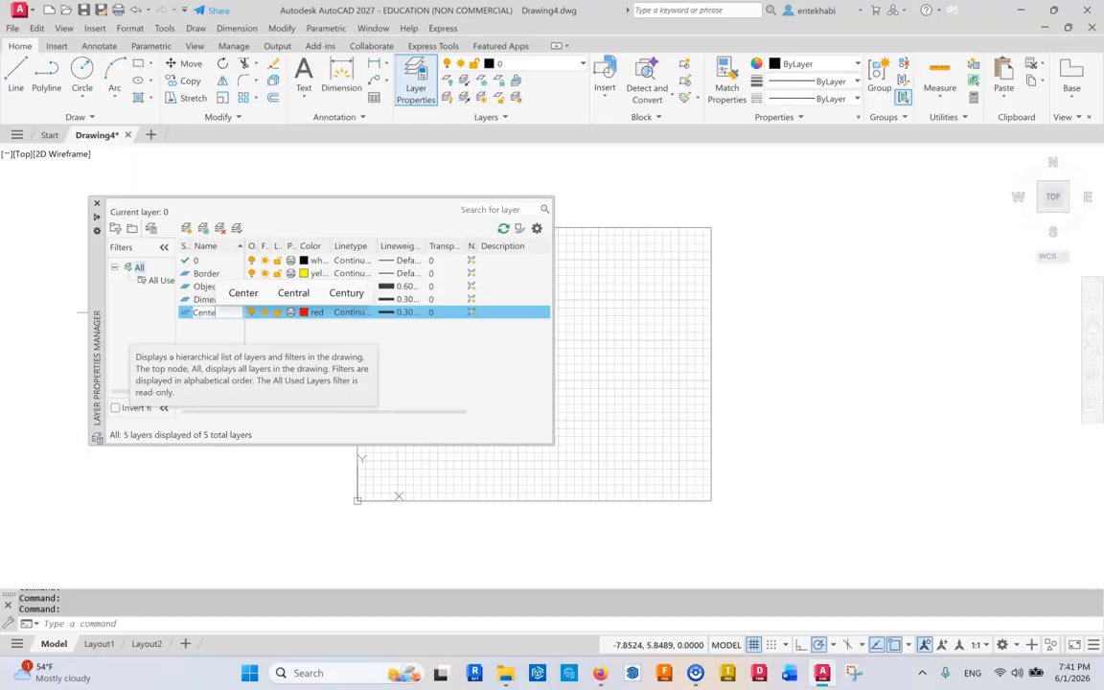
{"action": "left_click", "coordinate": [301, 328]}
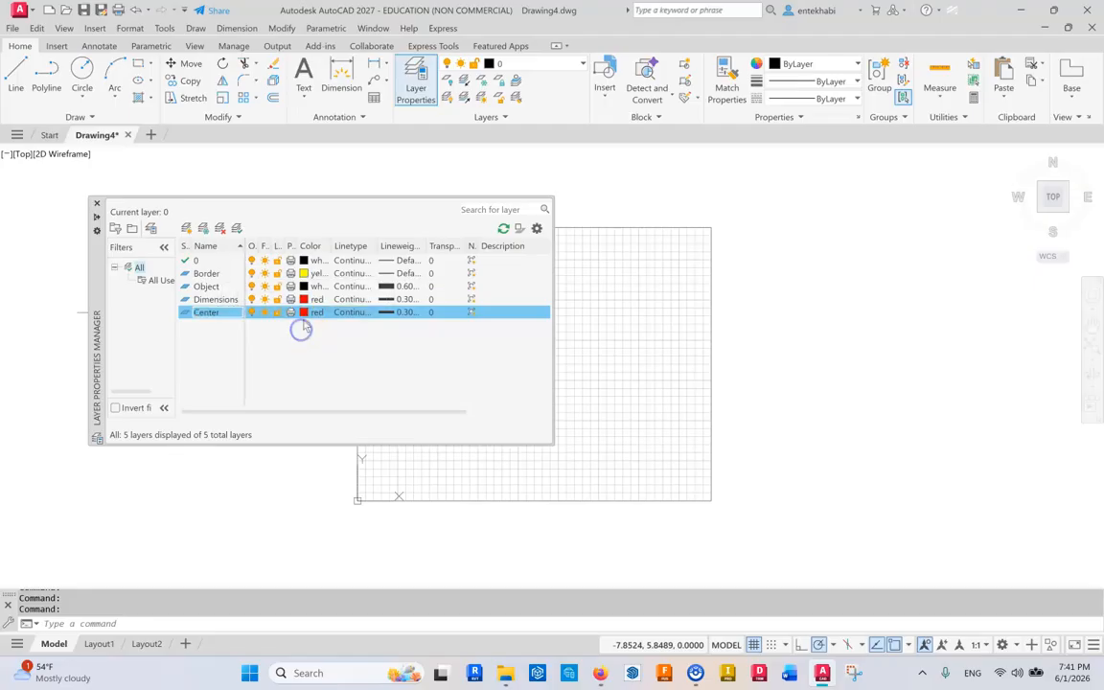
Set the Center layer's color to magenta.
{"action": "left_click", "coordinate": [303, 314]}
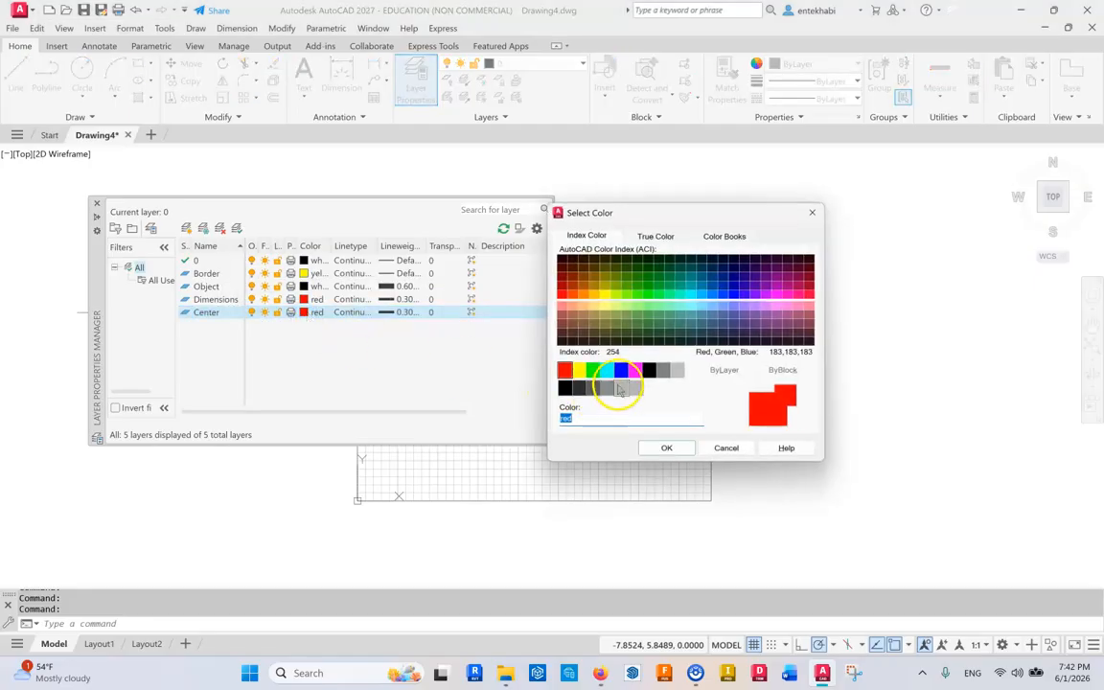
{"action": "left_click", "coordinate": [635, 372]}
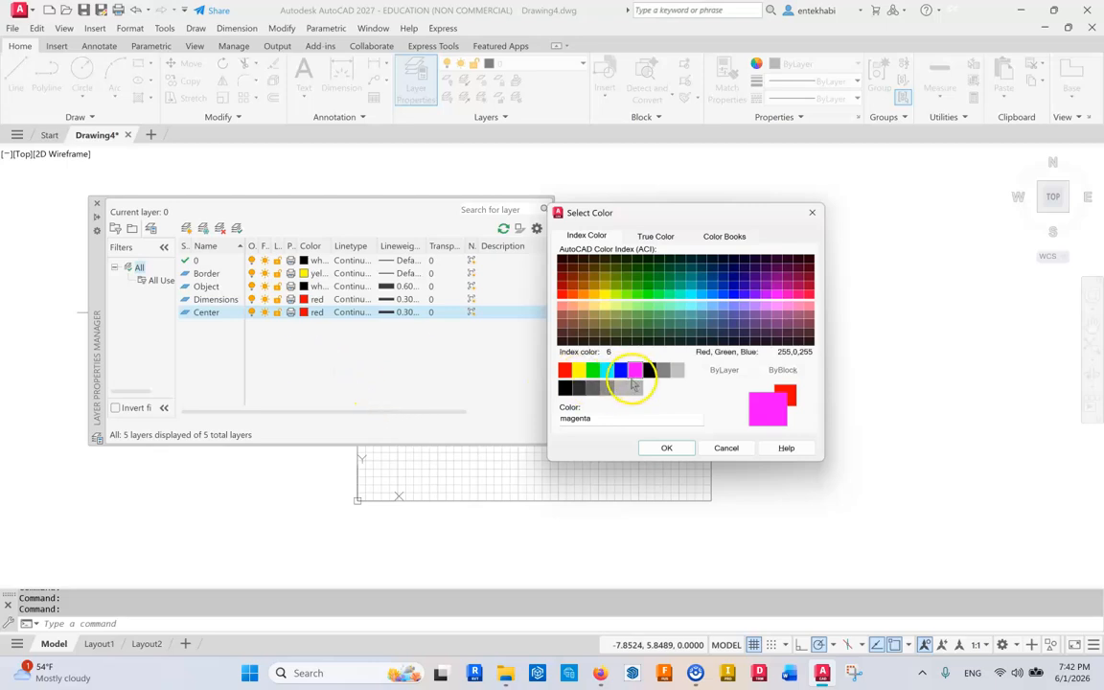
{"action": "left_click", "coordinate": [665, 448]}
Load the CENTER linetype and assign it to the Center layer.
{"action": "mouse_move", "coordinate": [97, 306]}
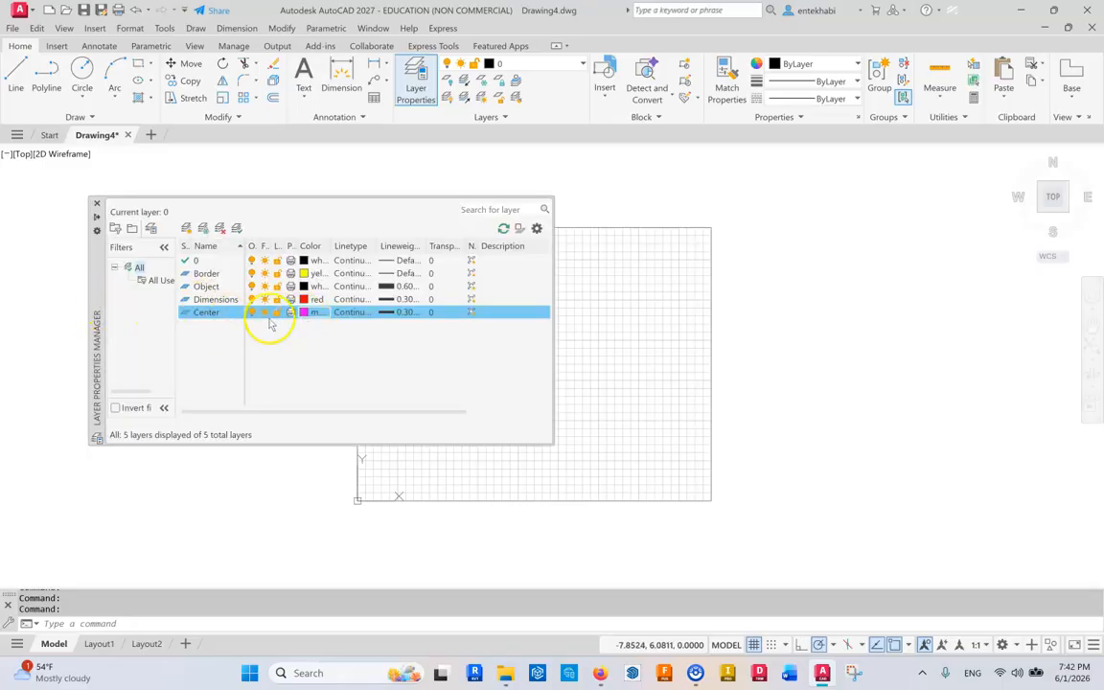
{"action": "left_click", "coordinate": [342, 315]}
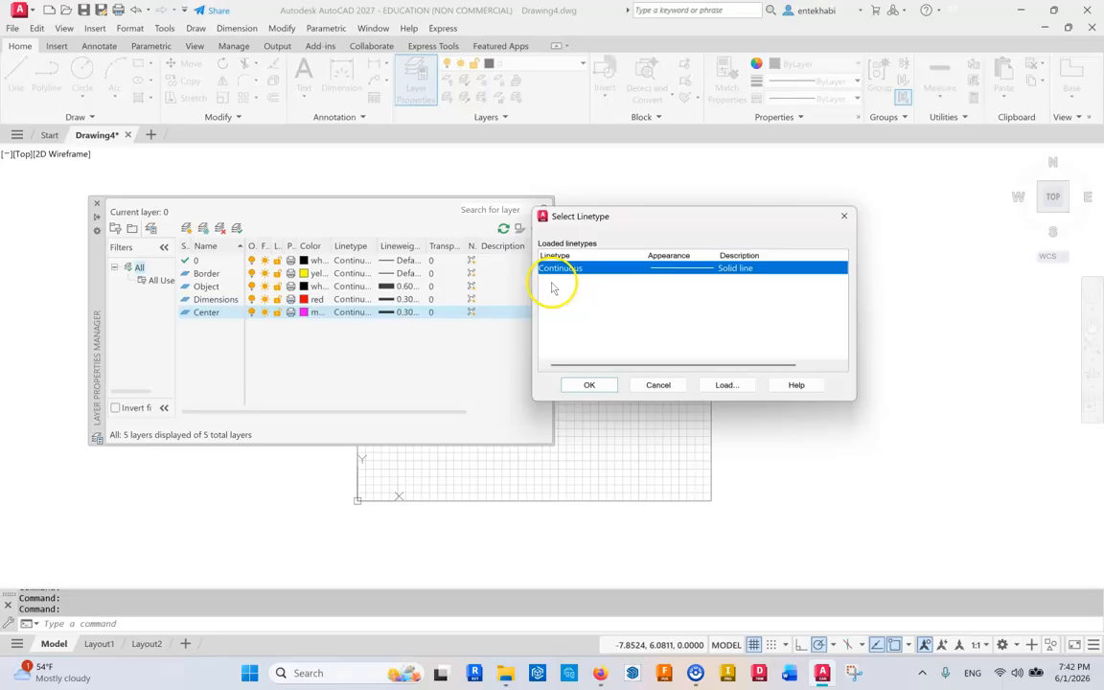
{"action": "left_click", "coordinate": [723, 385]}
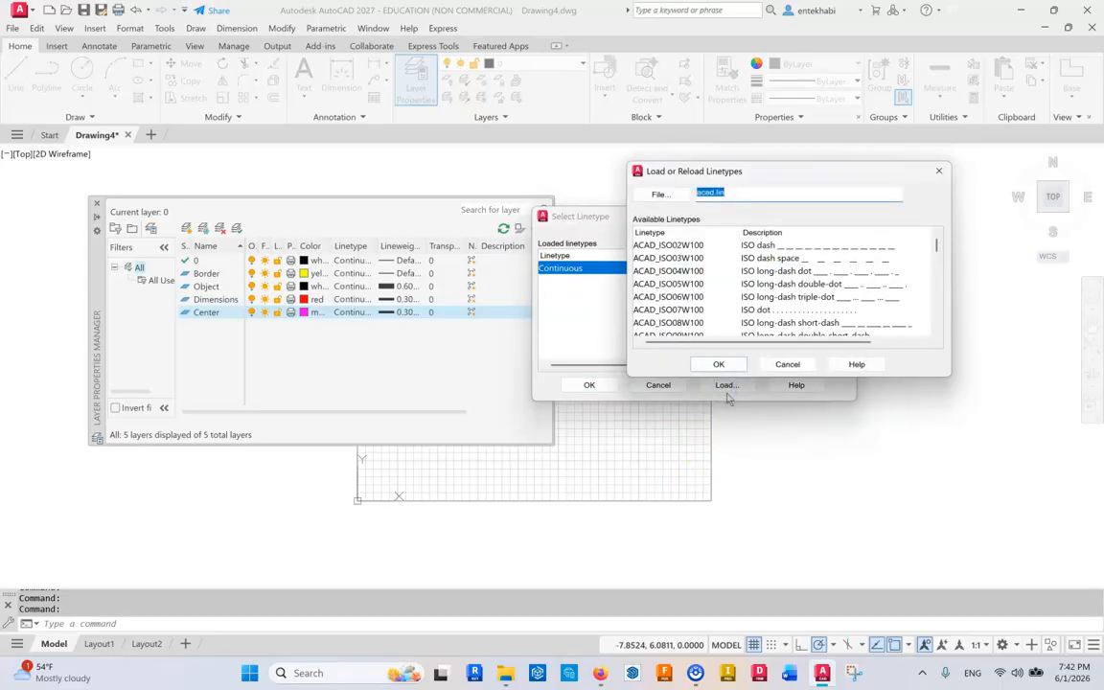
{"action": "left_click_drag", "start_coordinate": [934, 248], "coordinate": [931, 279]}
{"action": "left_click", "coordinate": [648, 259]}
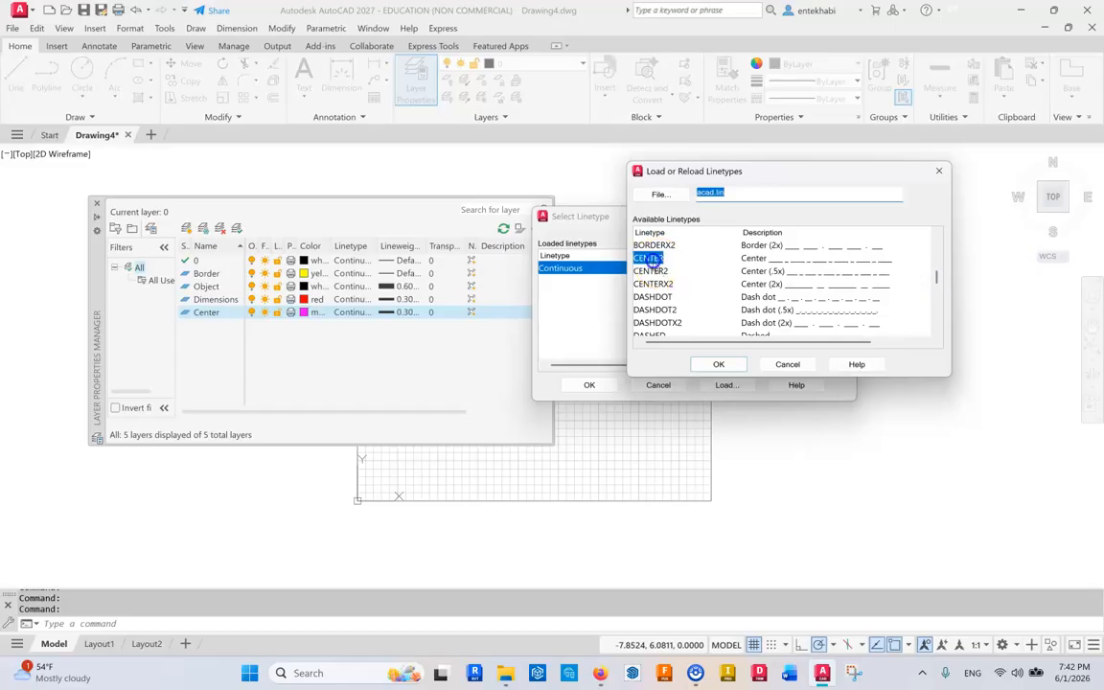
{"action": "left_click", "coordinate": [717, 365]}
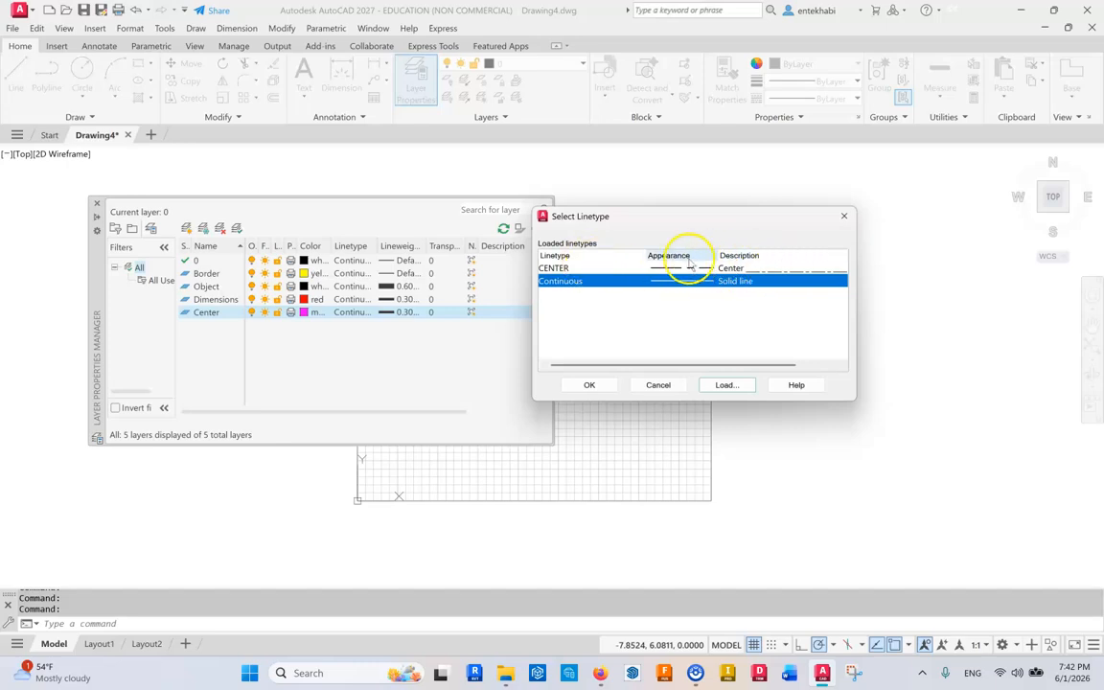
{"action": "left_click", "coordinate": [554, 269]}
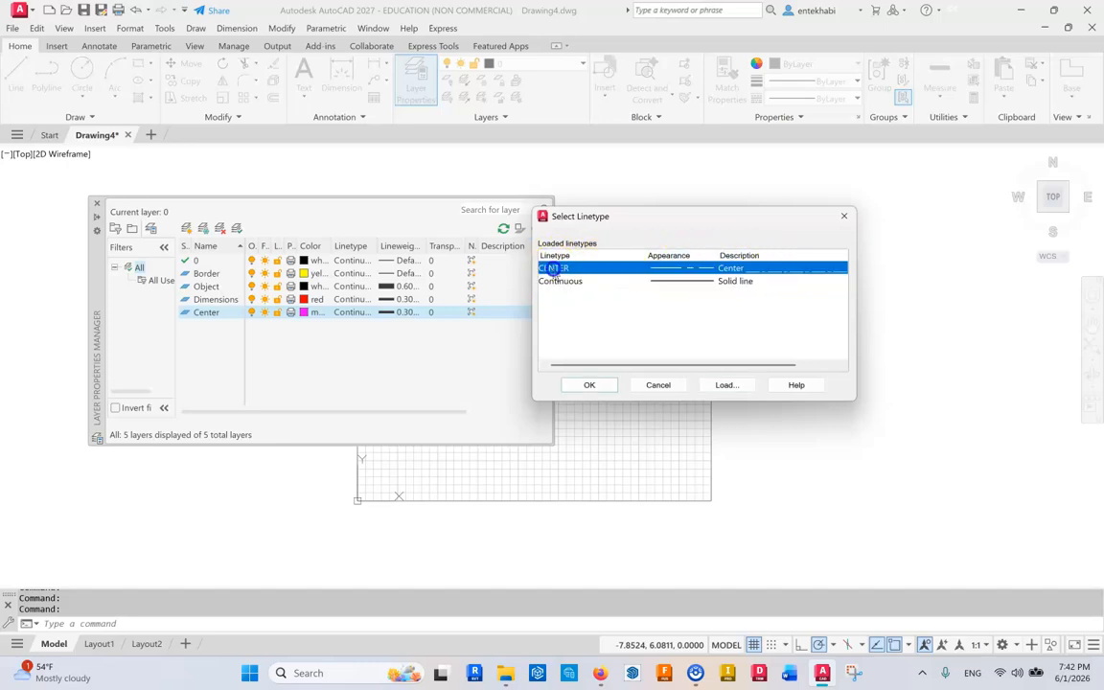
{"action": "left_click", "coordinate": [586, 385]}
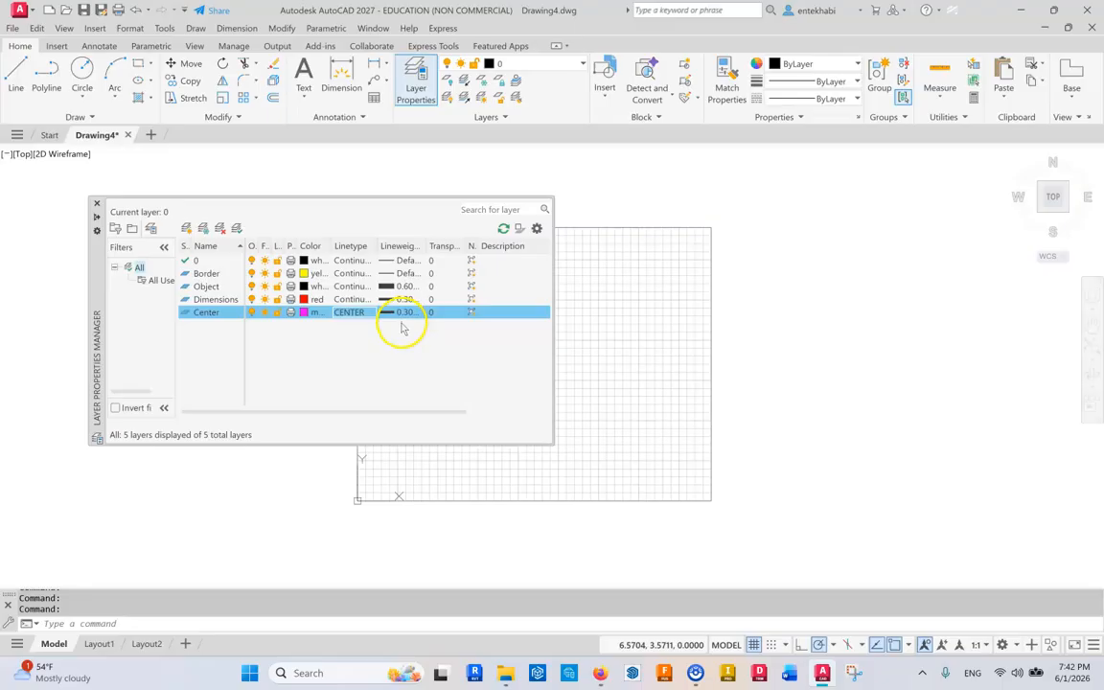
Create a new layer named Invisible.
{"action": "left_click", "coordinate": [182, 230]}
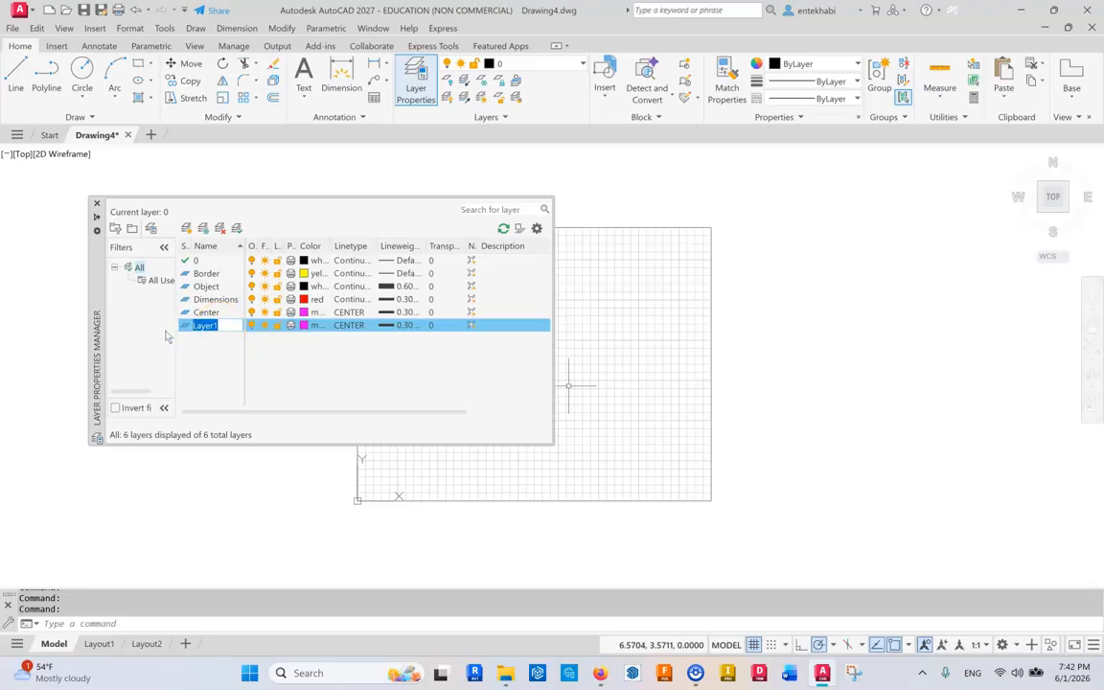
{"action": "type", "text": "Invisible"}
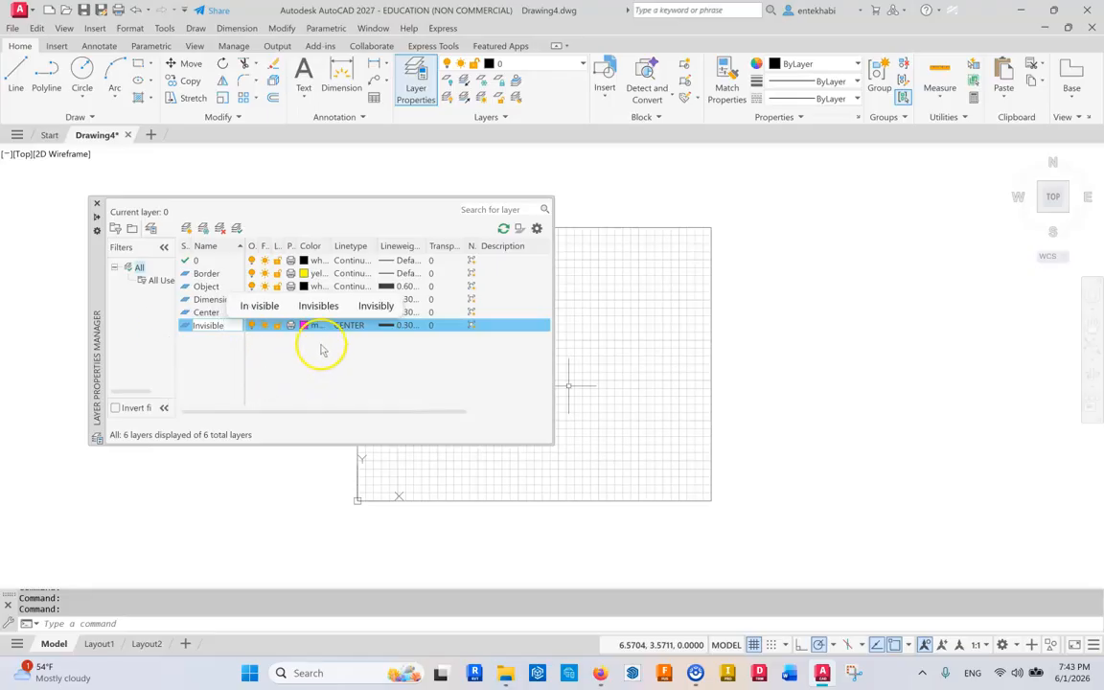
{"action": "left_click", "coordinate": [330, 354]}
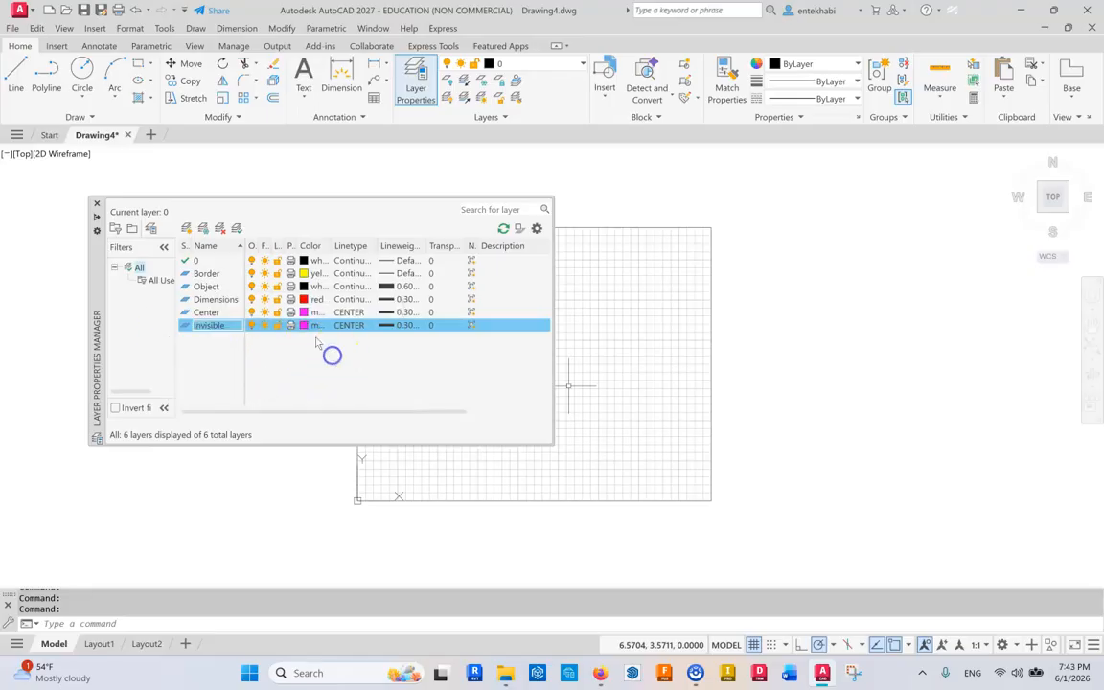
Set the Invisible layer's color to blue.
{"action": "left_click", "coordinate": [302, 328]}
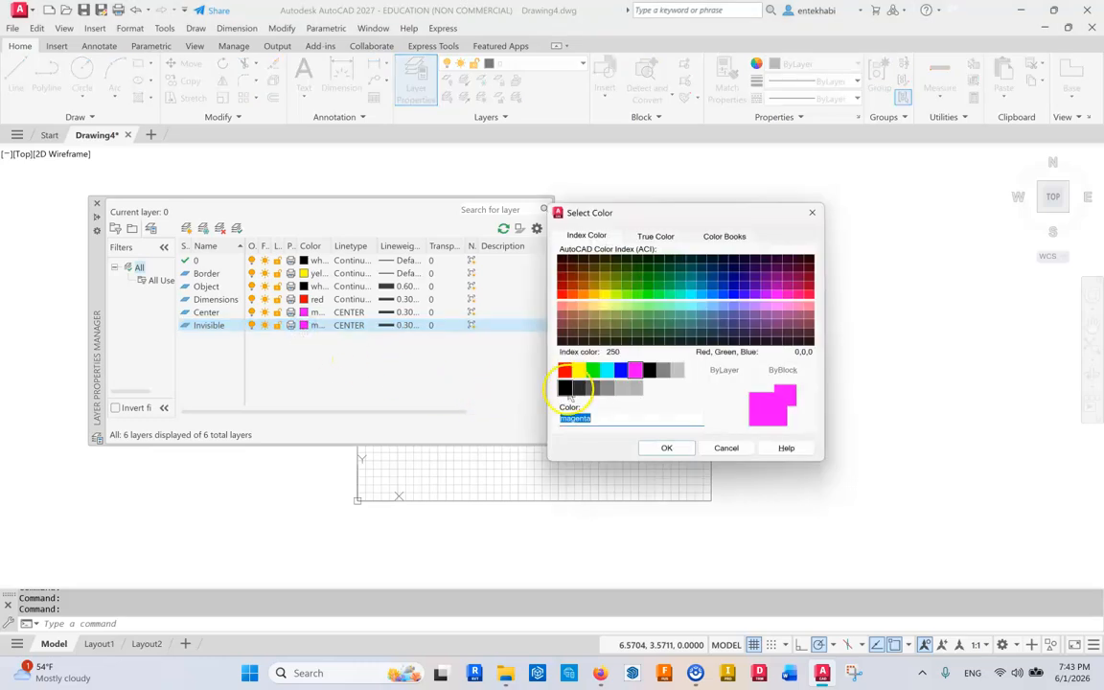
{"action": "left_click", "coordinate": [620, 372]}
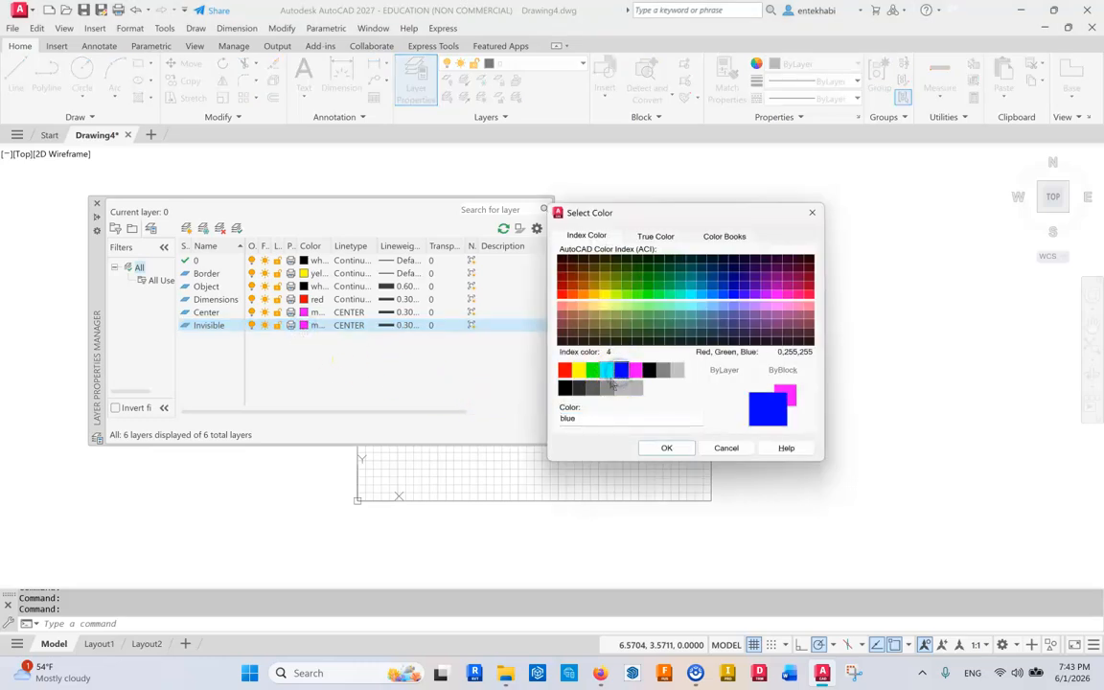
{"action": "left_click", "coordinate": [663, 448]}
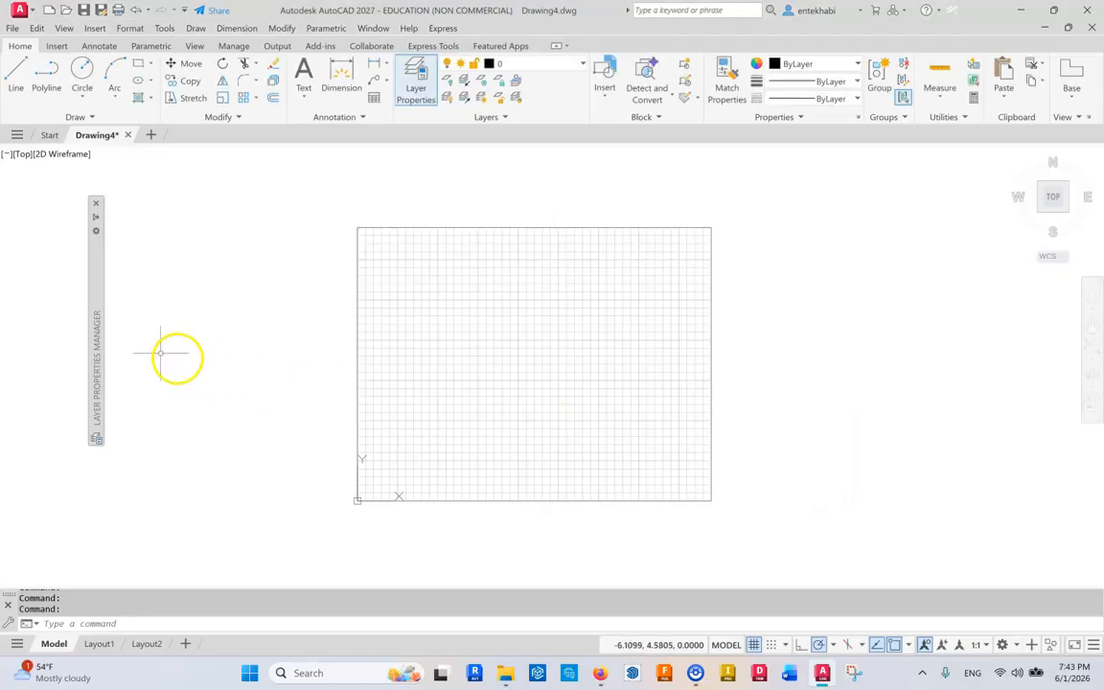
Load the HIDDEN linetype and assign it to the Invisible layer.
{"action": "mouse_move", "coordinate": [97, 342]}
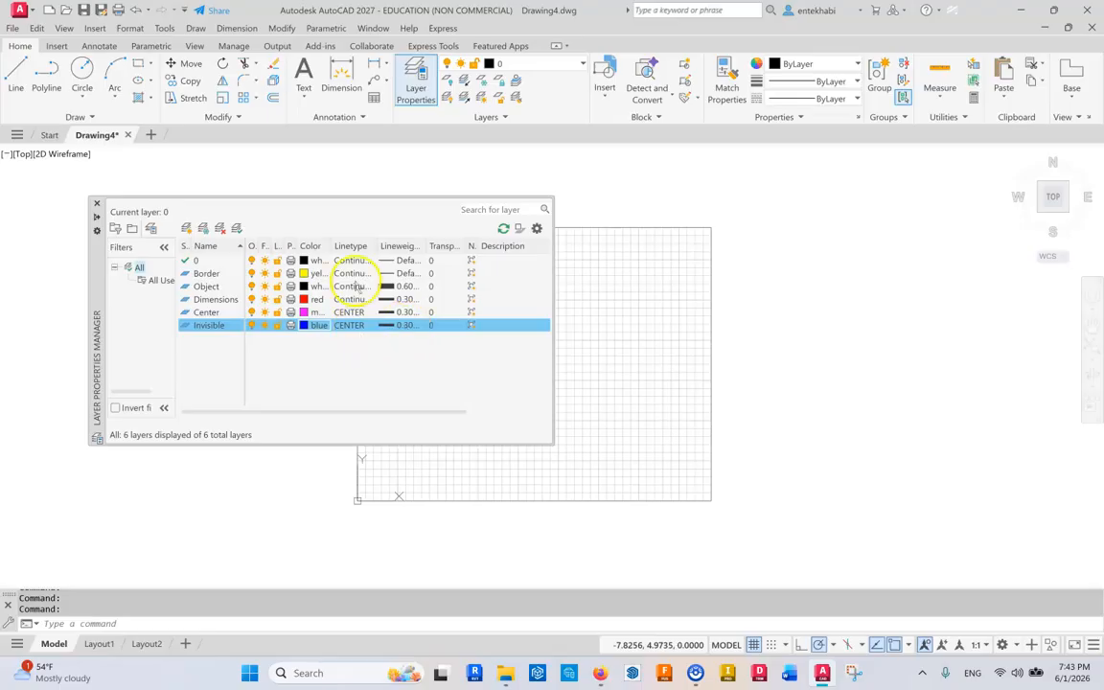
{"action": "left_click", "coordinate": [353, 325]}
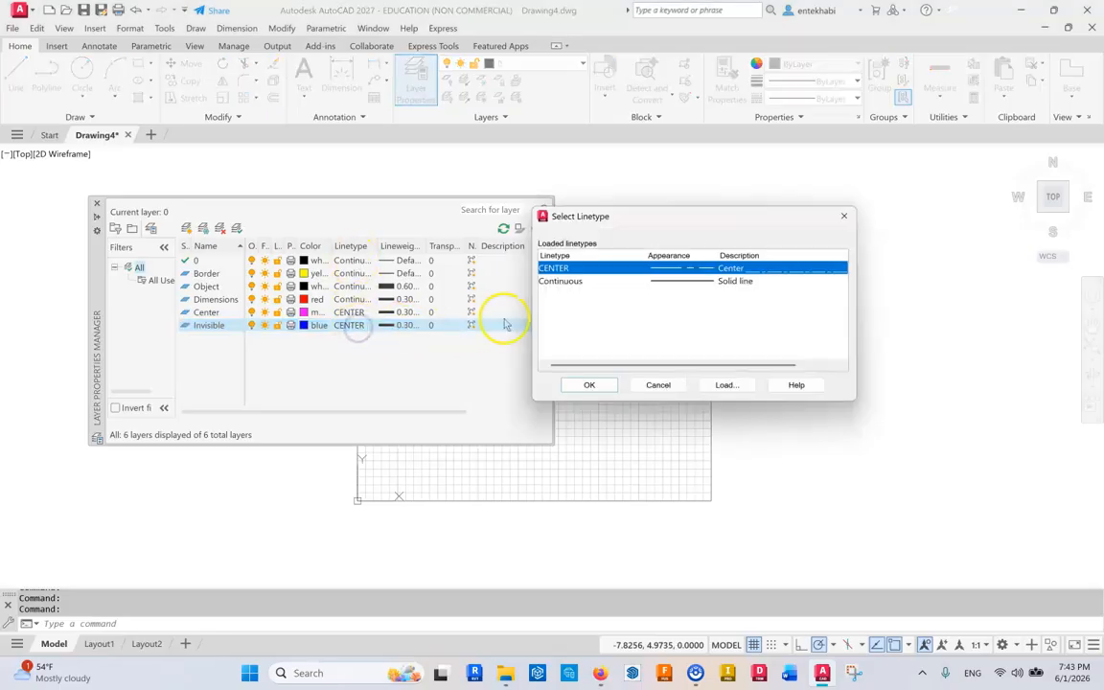
{"action": "left_click", "coordinate": [727, 385]}
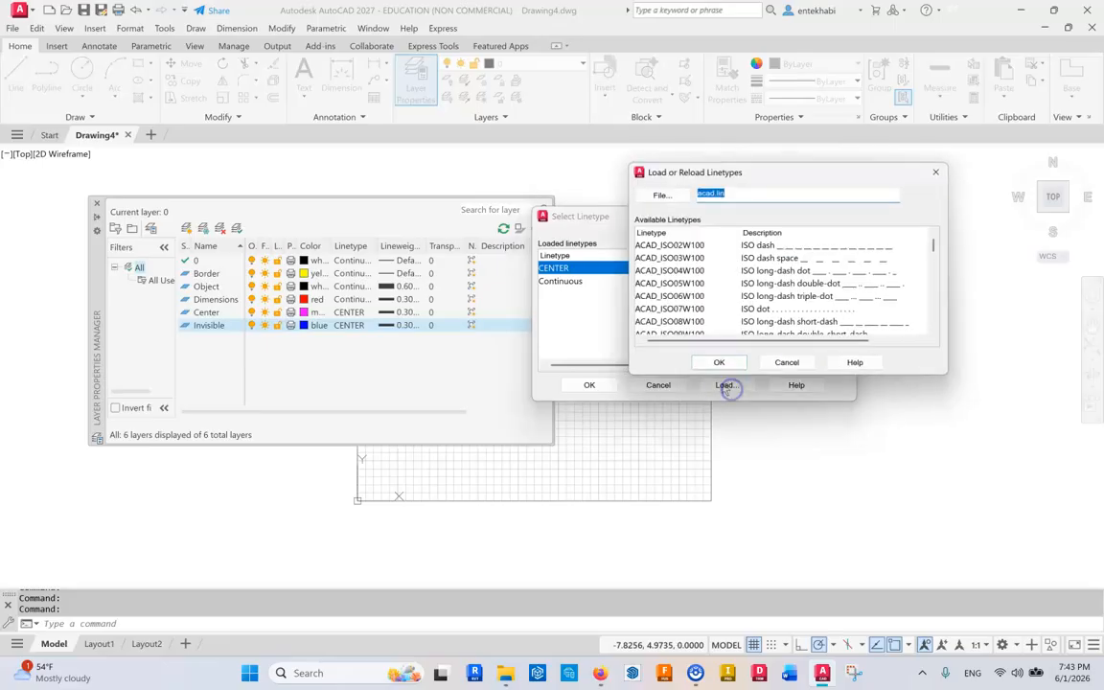
{"action": "left_click_drag", "start_coordinate": [937, 247], "coordinate": [931, 285]}
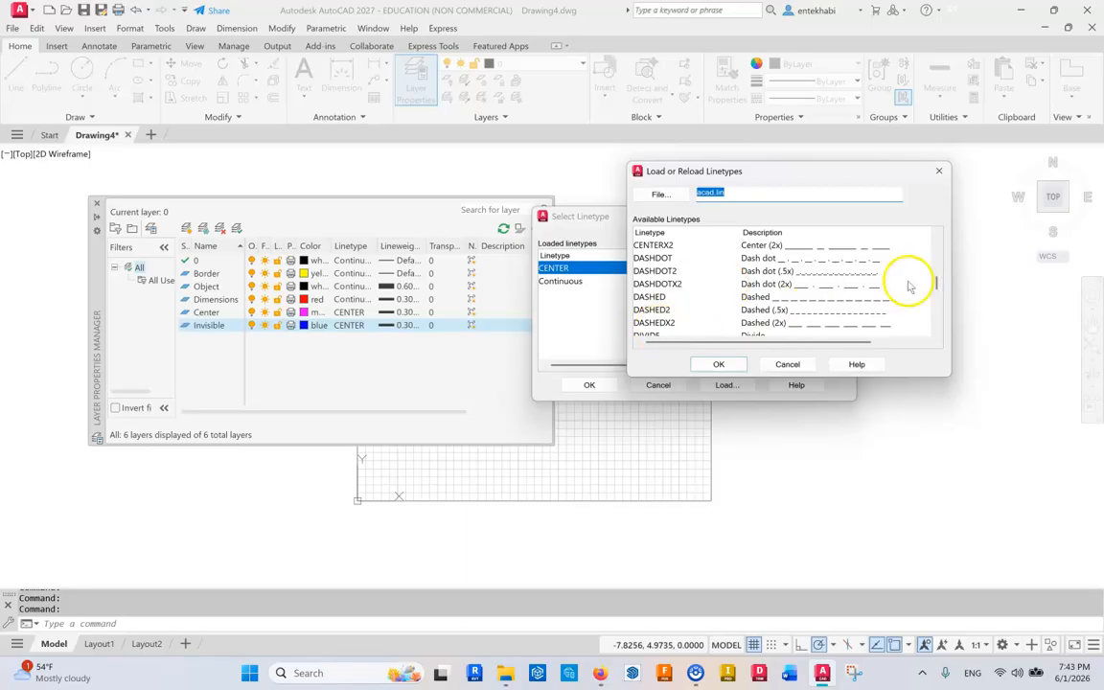
{"action": "left_click_drag", "start_coordinate": [934, 285], "coordinate": [933, 303]}
{"action": "left_click", "coordinate": [648, 322]}
{"action": "left_click", "coordinate": [714, 365]}
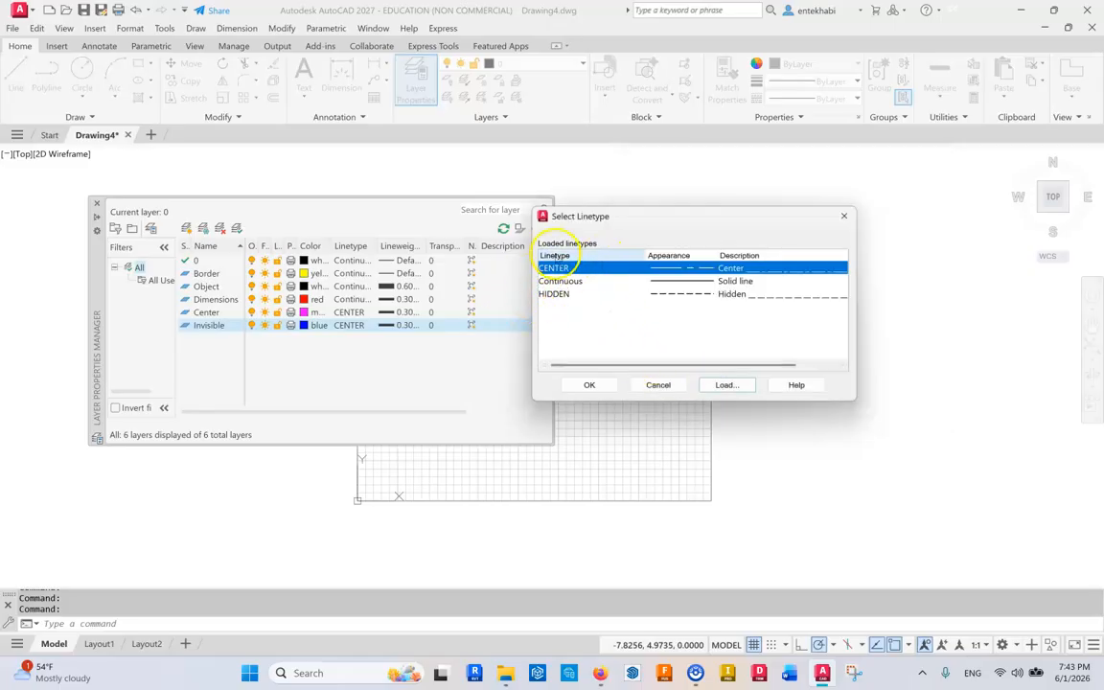
{"action": "left_click", "coordinate": [560, 294]}
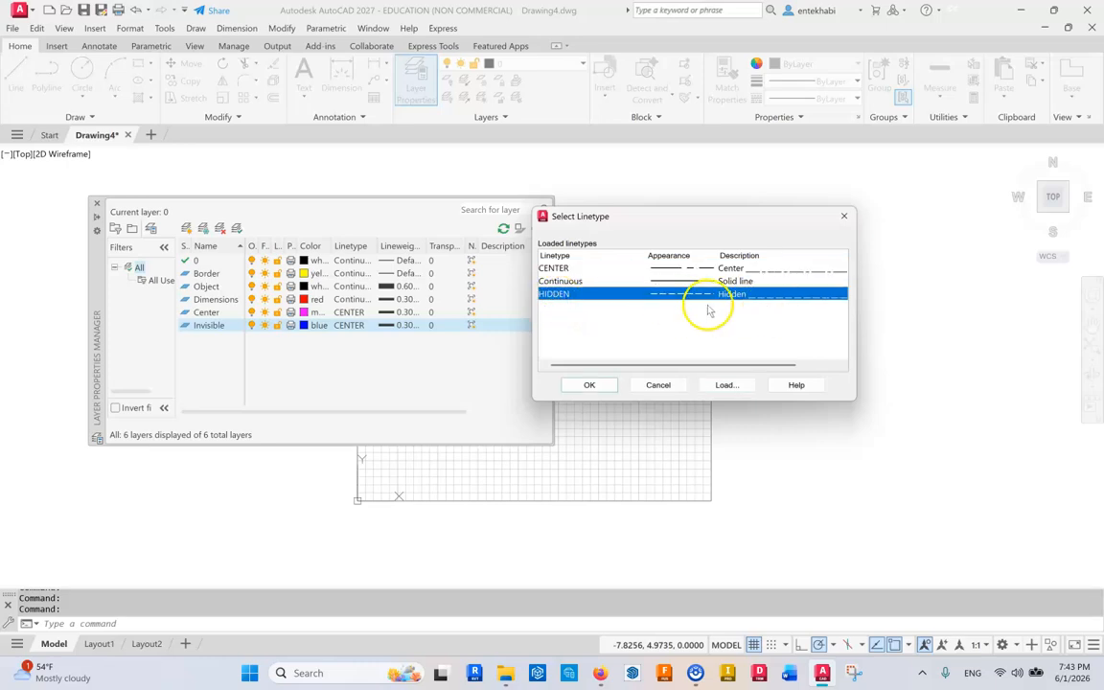
{"action": "left_click", "coordinate": [586, 386]}
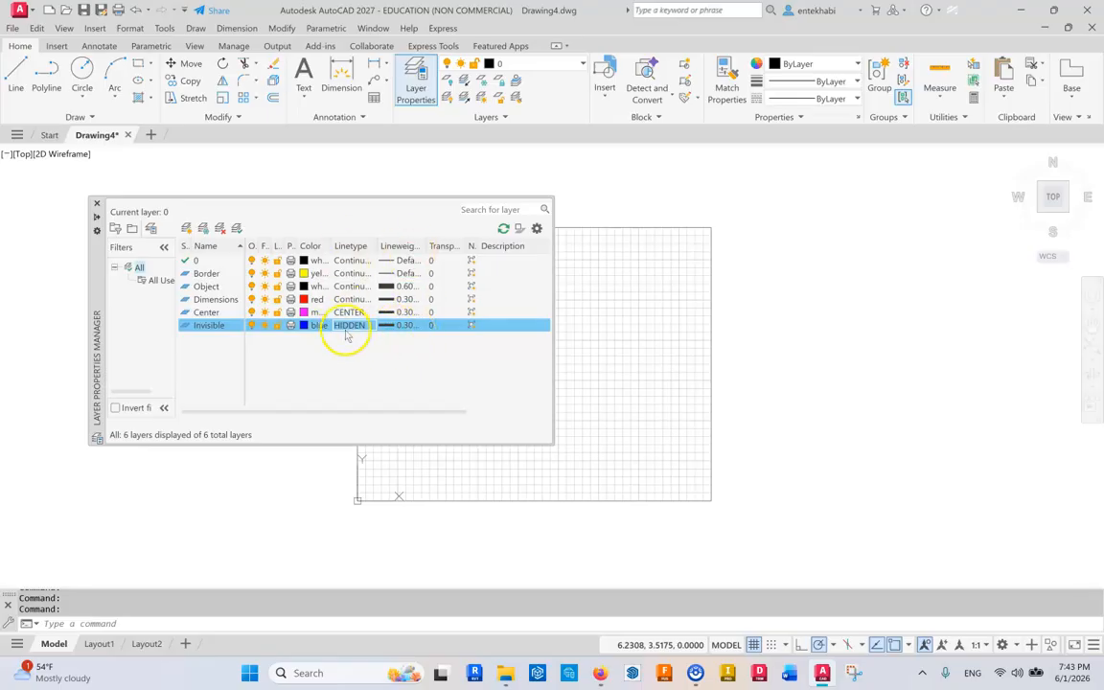
Create a new layer named Construction.
{"action": "right_click", "coordinate": [184, 240]}
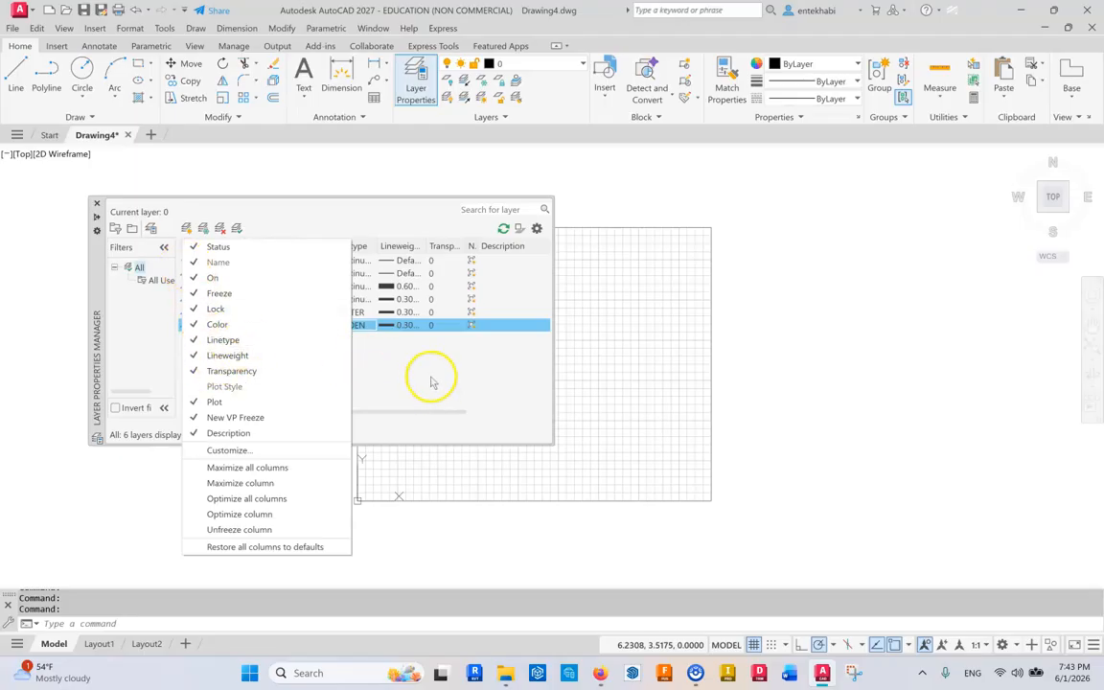
{"action": "left_click", "coordinate": [431, 382]}
{"action": "left_click", "coordinate": [187, 228]}
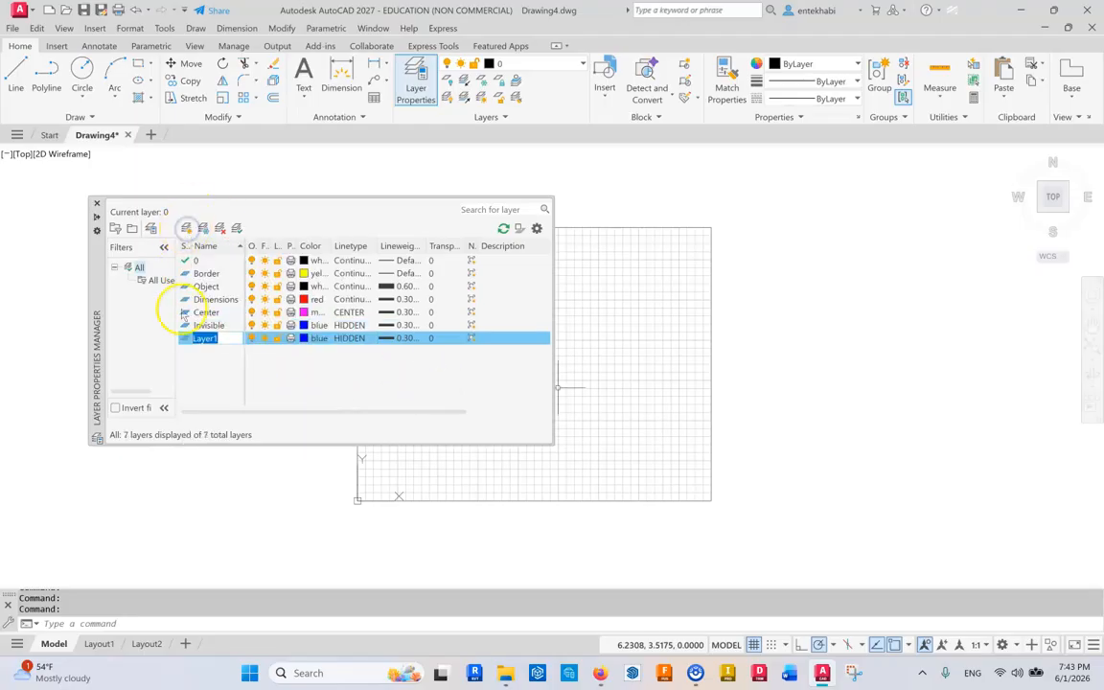
{"action": "key", "text": "BackSpace"}
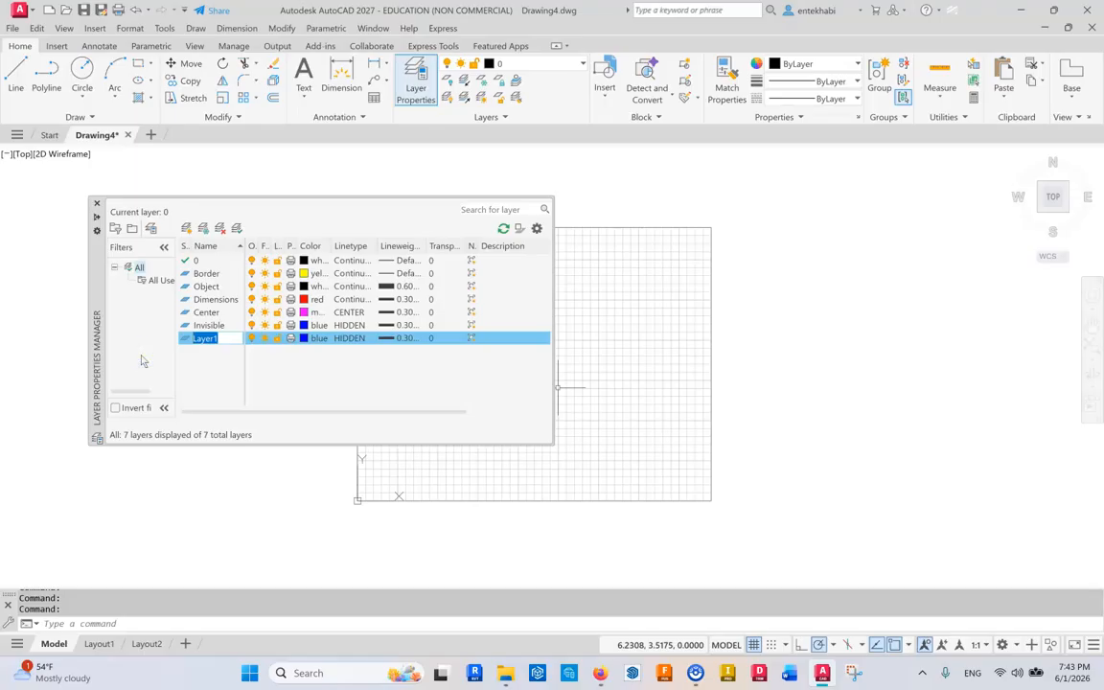
{"action": "type", "text": "Construction"}
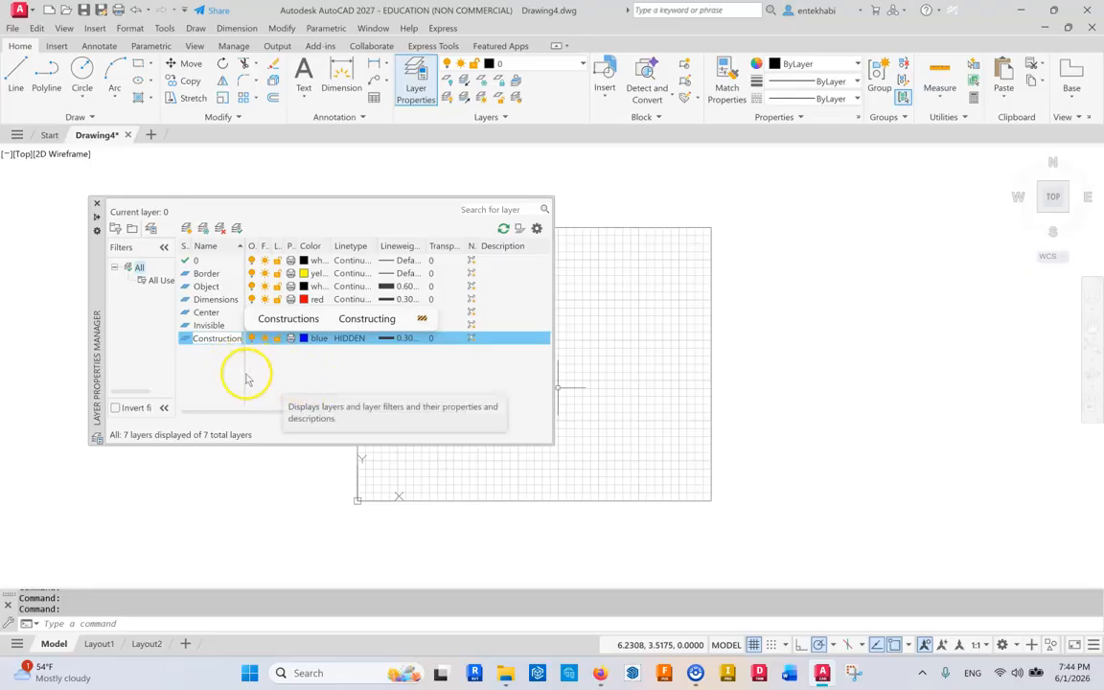
{"action": "key", "text": "Return"}
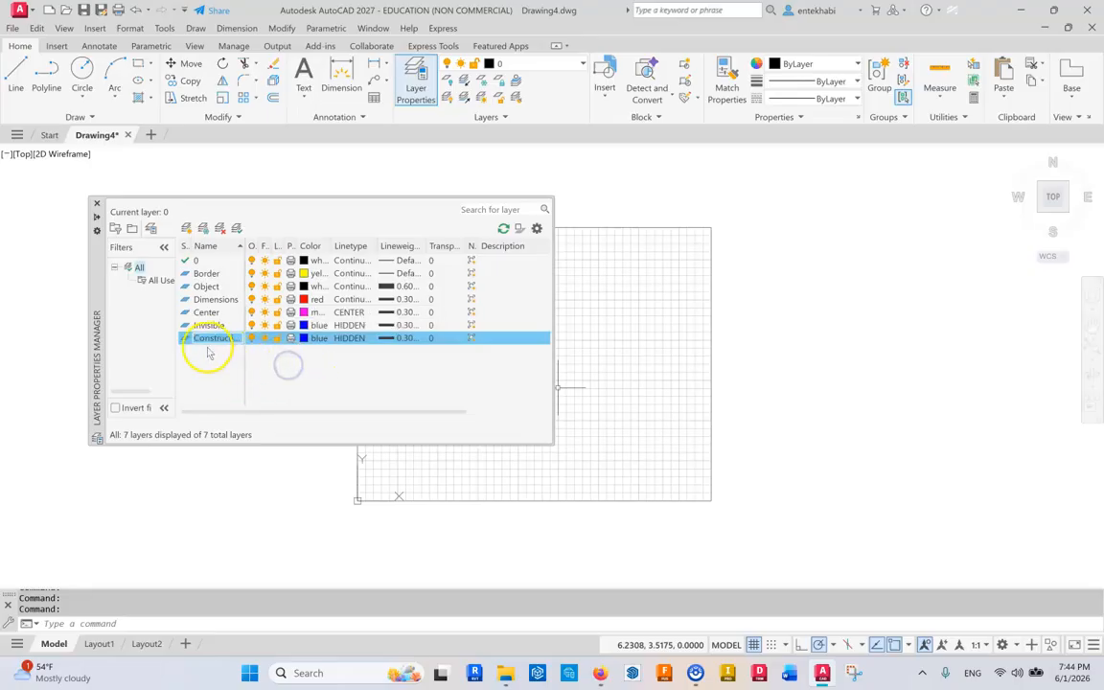
Set the Construction layer's color to index color 8.
{"action": "left_click", "coordinate": [303, 340]}
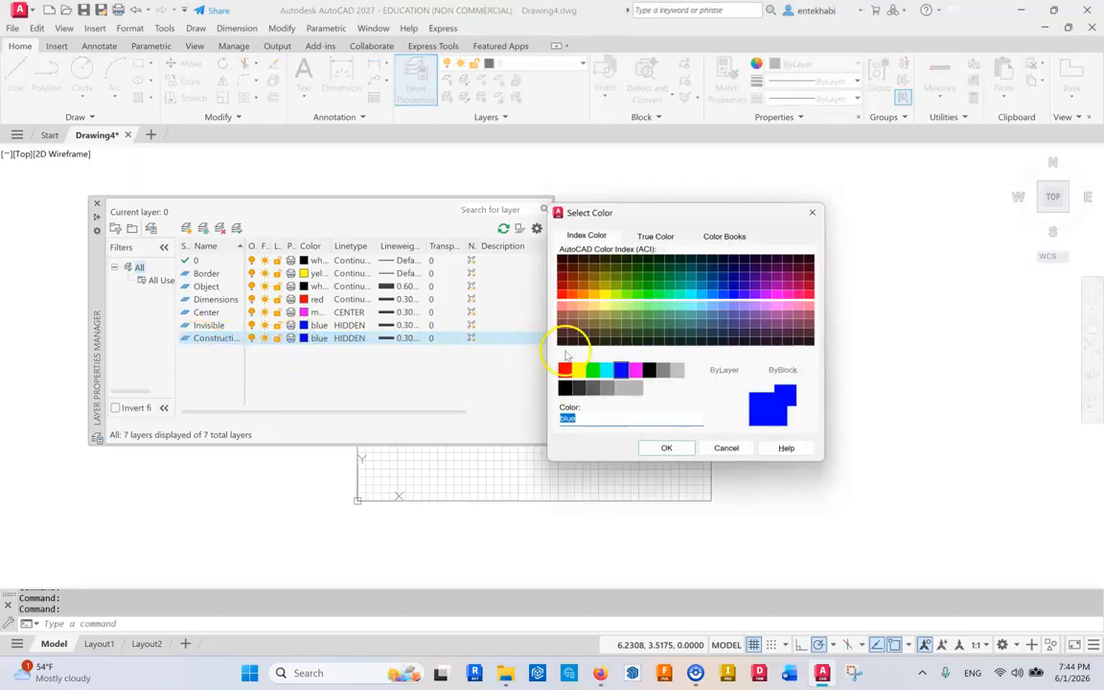
{"action": "left_click", "coordinate": [667, 378]}
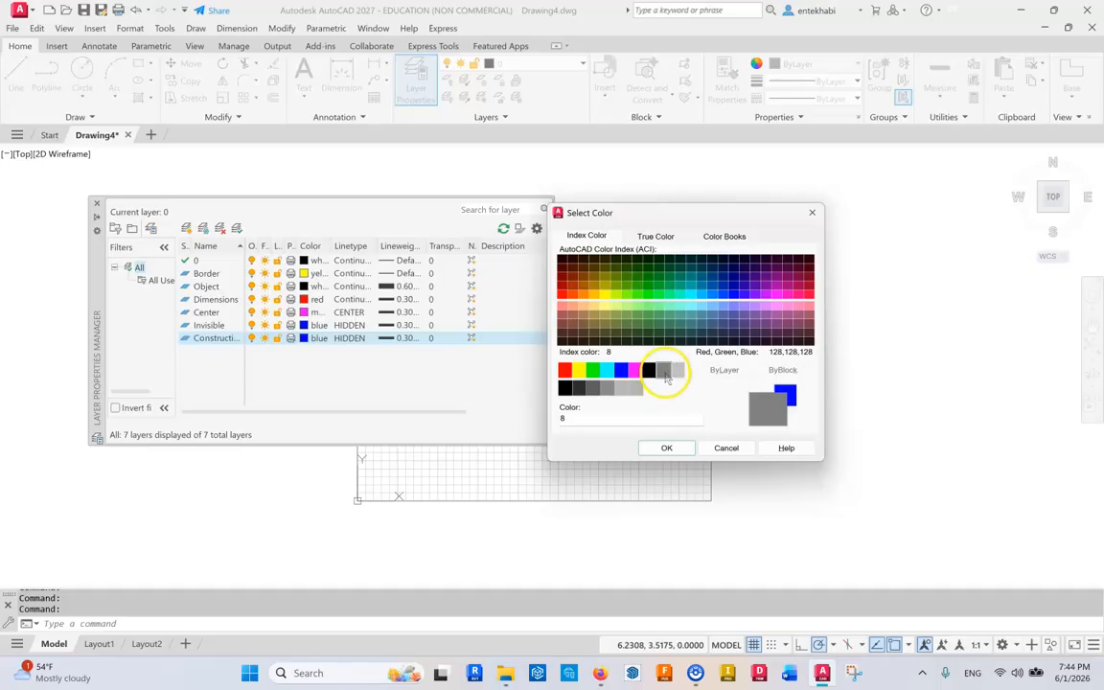
{"action": "left_click", "coordinate": [678, 371]}
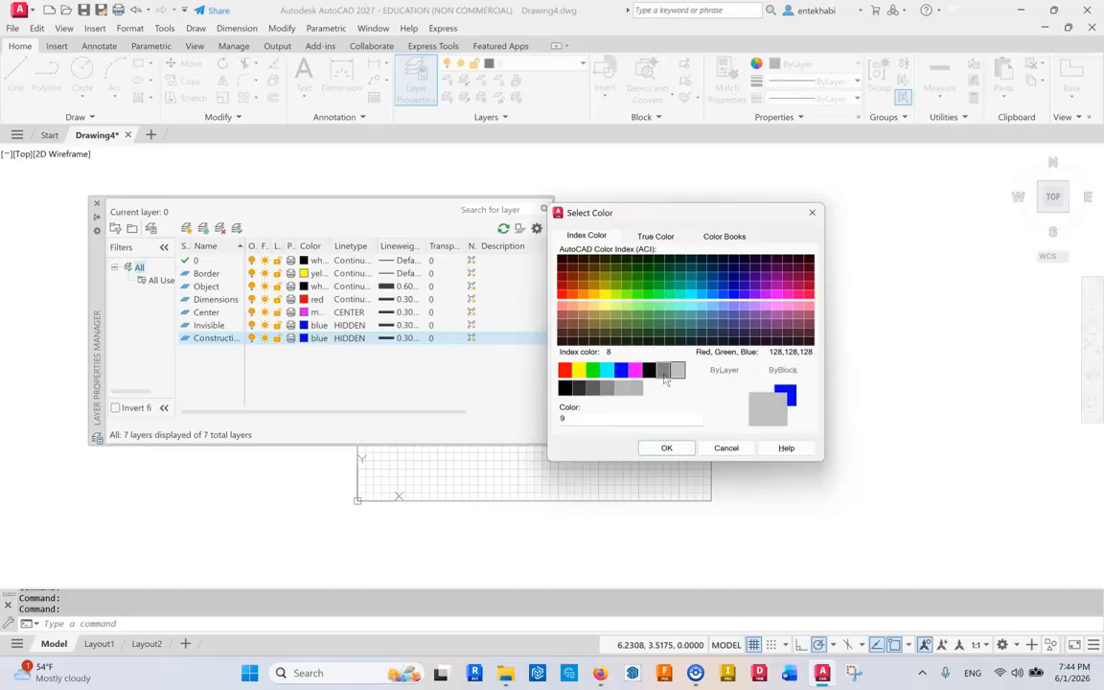
{"action": "left_click", "coordinate": [664, 372]}
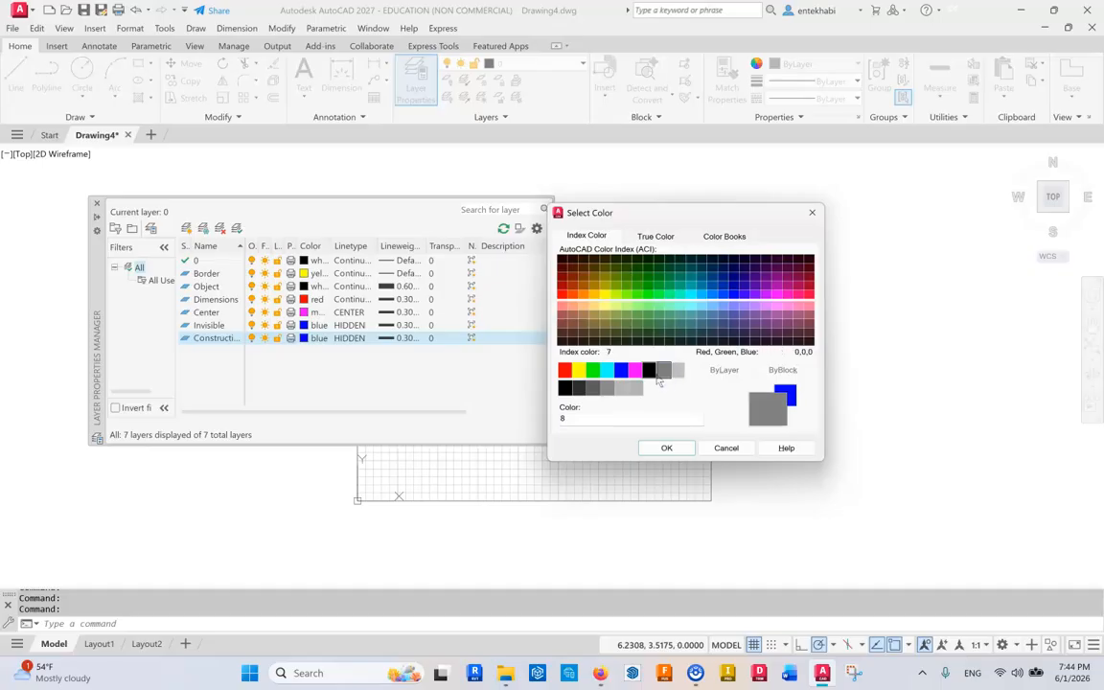
{"action": "left_click", "coordinate": [662, 379]}
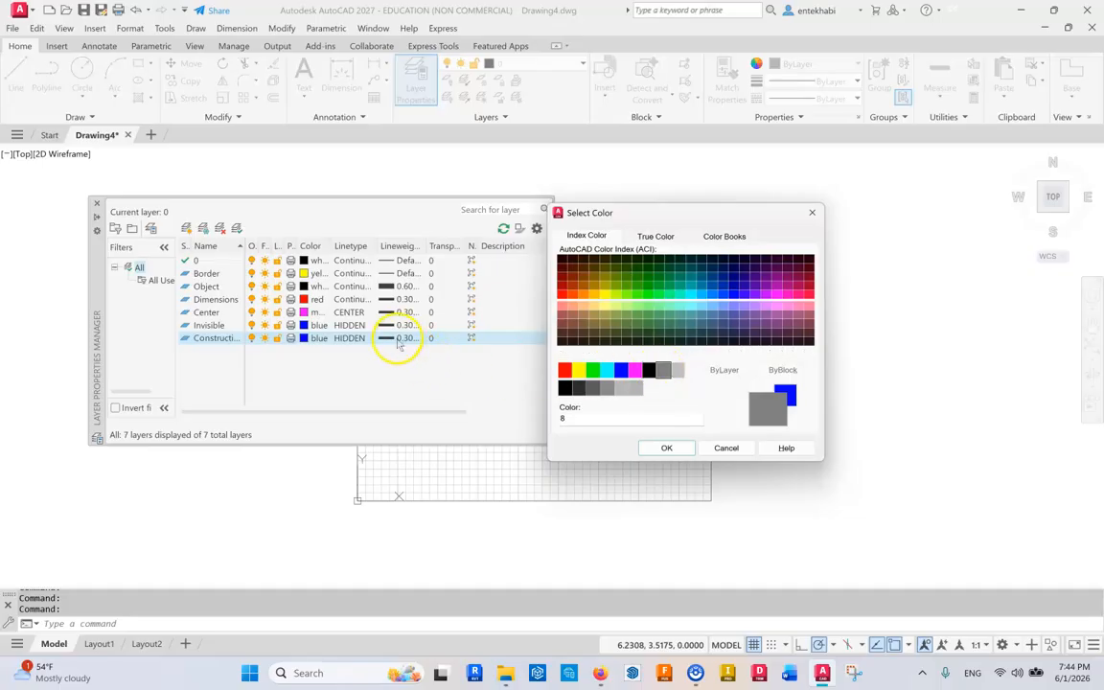
{"action": "left_click", "coordinate": [662, 447]}
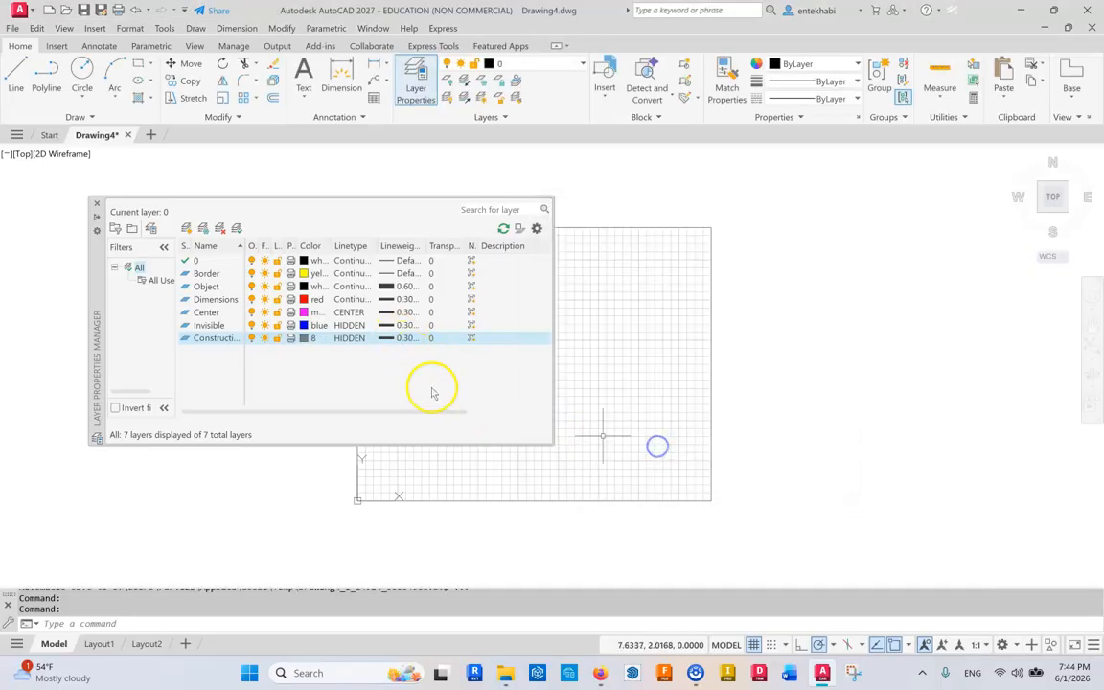
Set the Construction layer's lineweight to Default.
{"action": "left_click", "coordinate": [404, 343]}
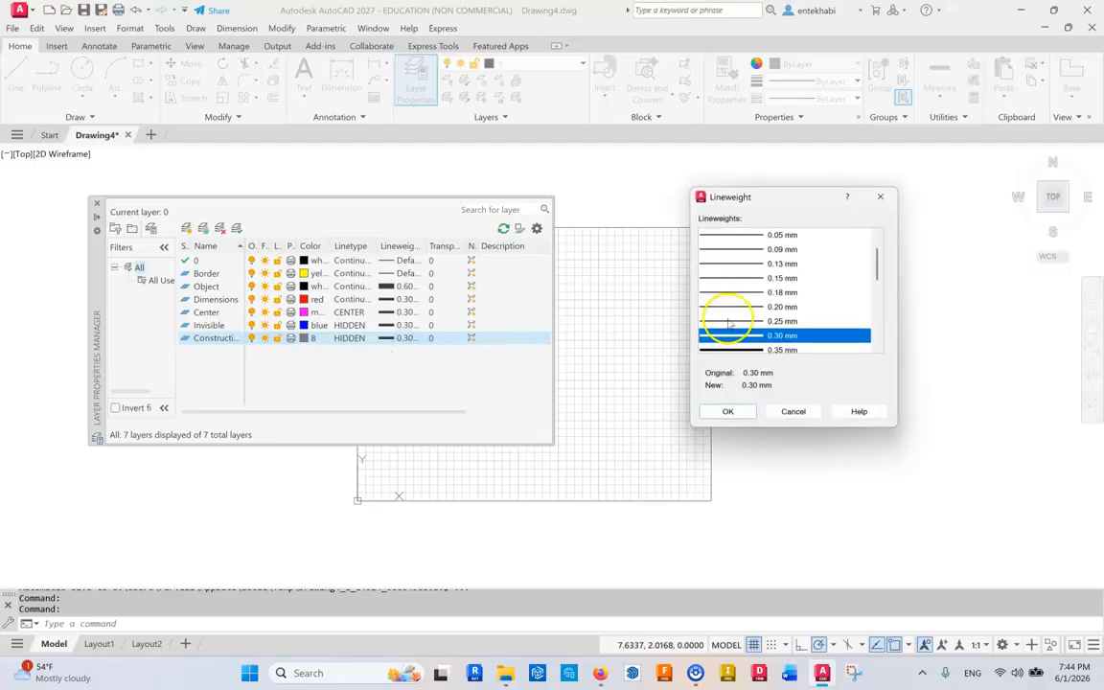
{"action": "left_click_drag", "start_coordinate": [877, 266], "coordinate": [875, 253]}
{"action": "left_click", "coordinate": [780, 238]}
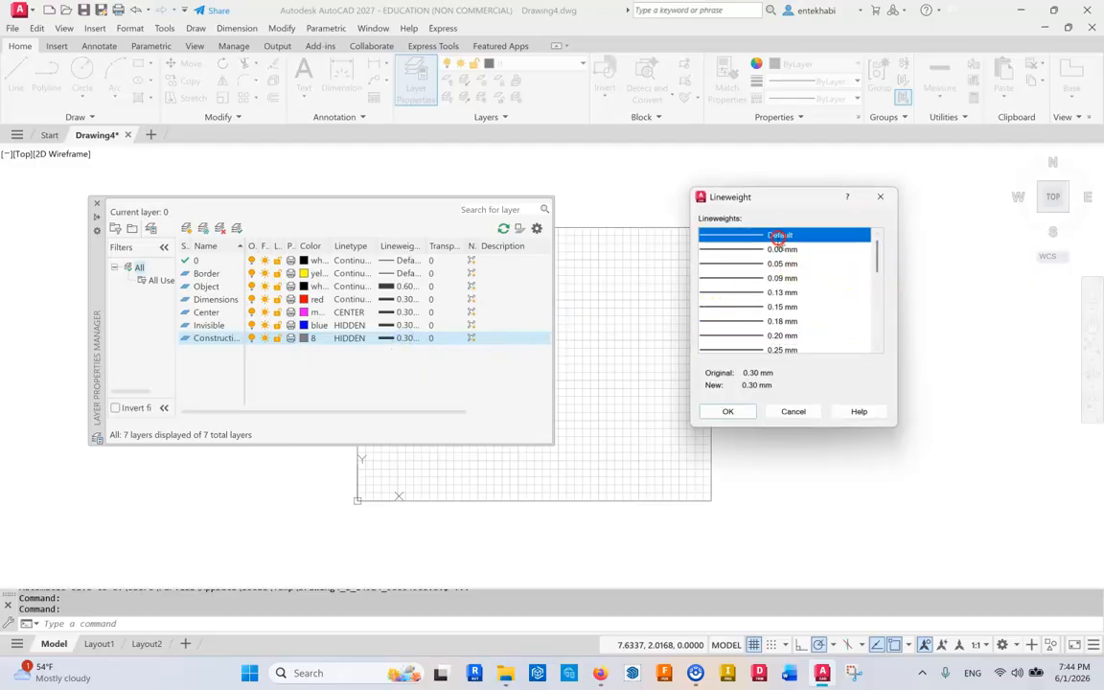
{"action": "left_click", "coordinate": [779, 244]}
{"action": "left_click", "coordinate": [733, 235]}
{"action": "left_click", "coordinate": [729, 411]}
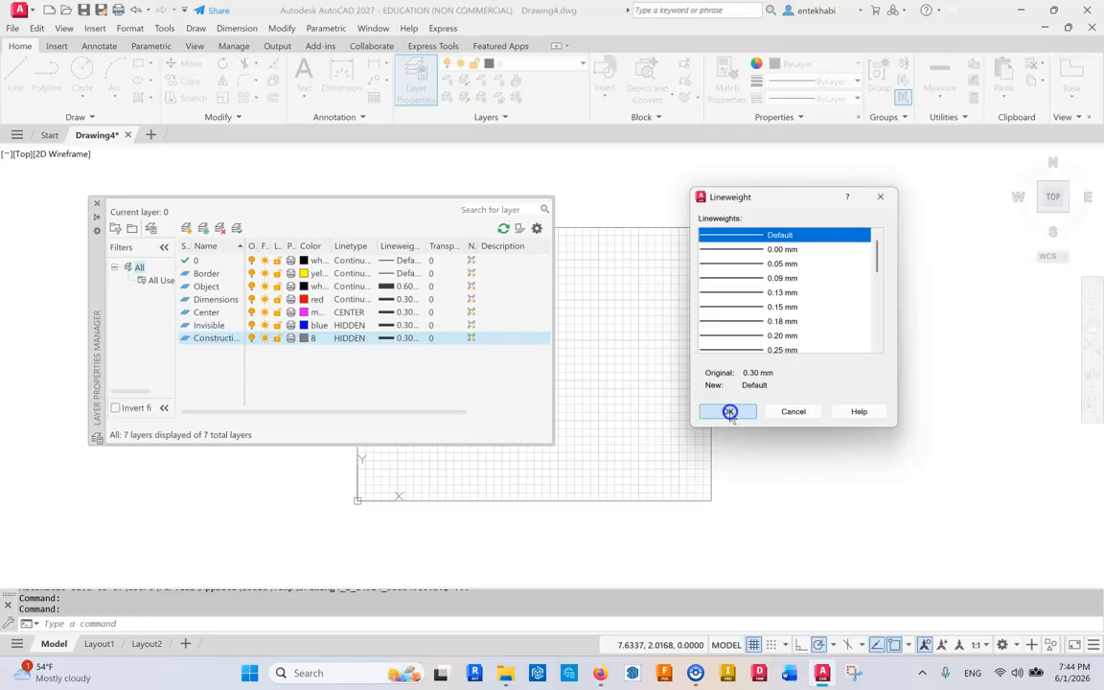
{"action": "left_click", "coordinate": [730, 412]}
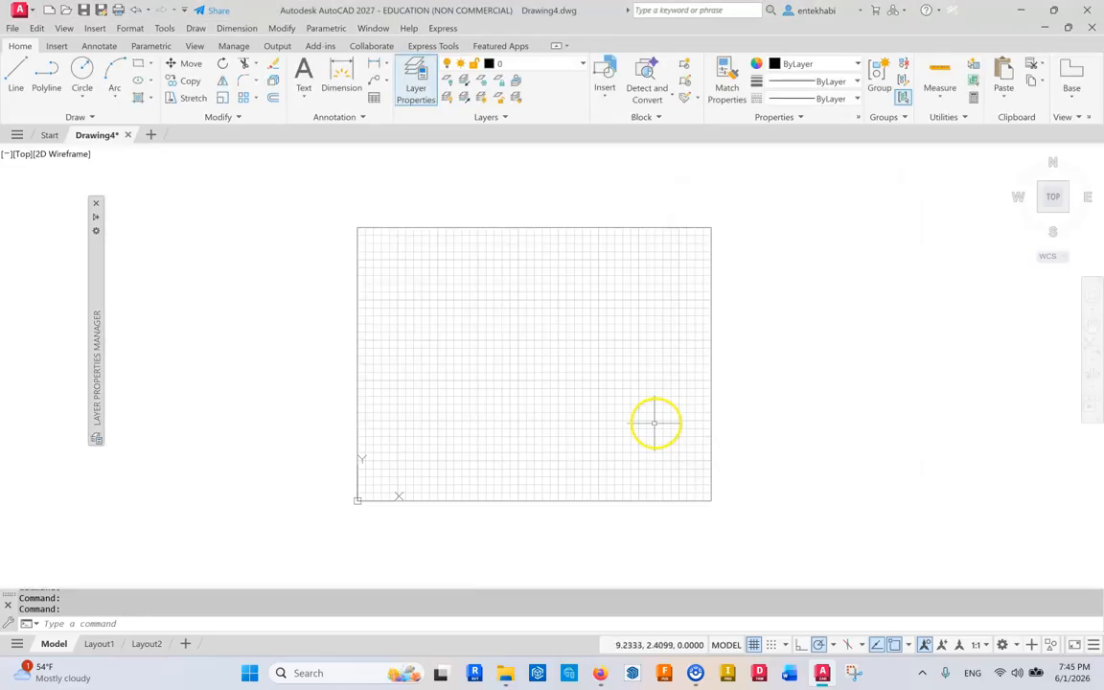
Make the Construction layer the current layer.
{"action": "left_click", "coordinate": [415, 86]}
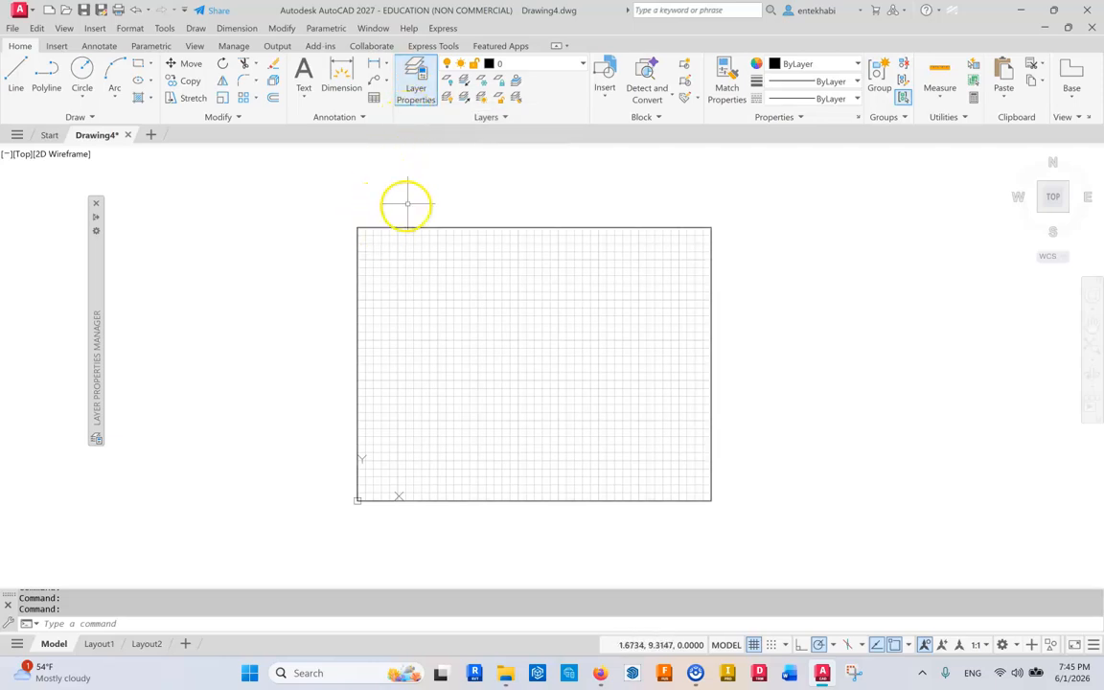
{"action": "left_click", "coordinate": [573, 67]}
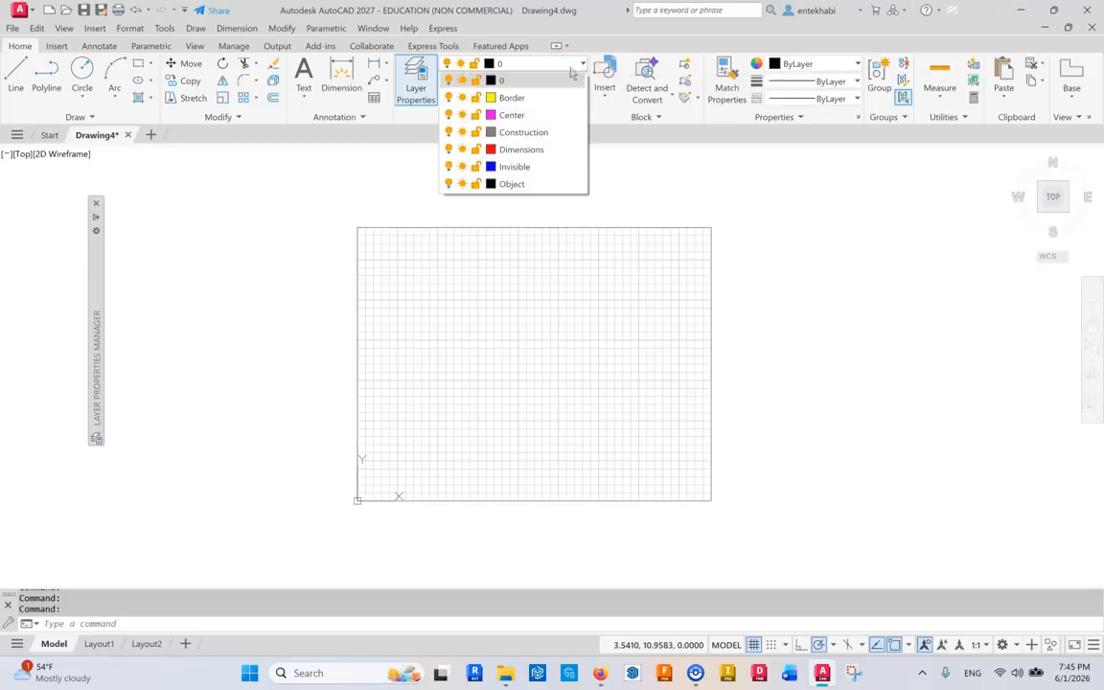
{"action": "left_click", "coordinate": [527, 136]}
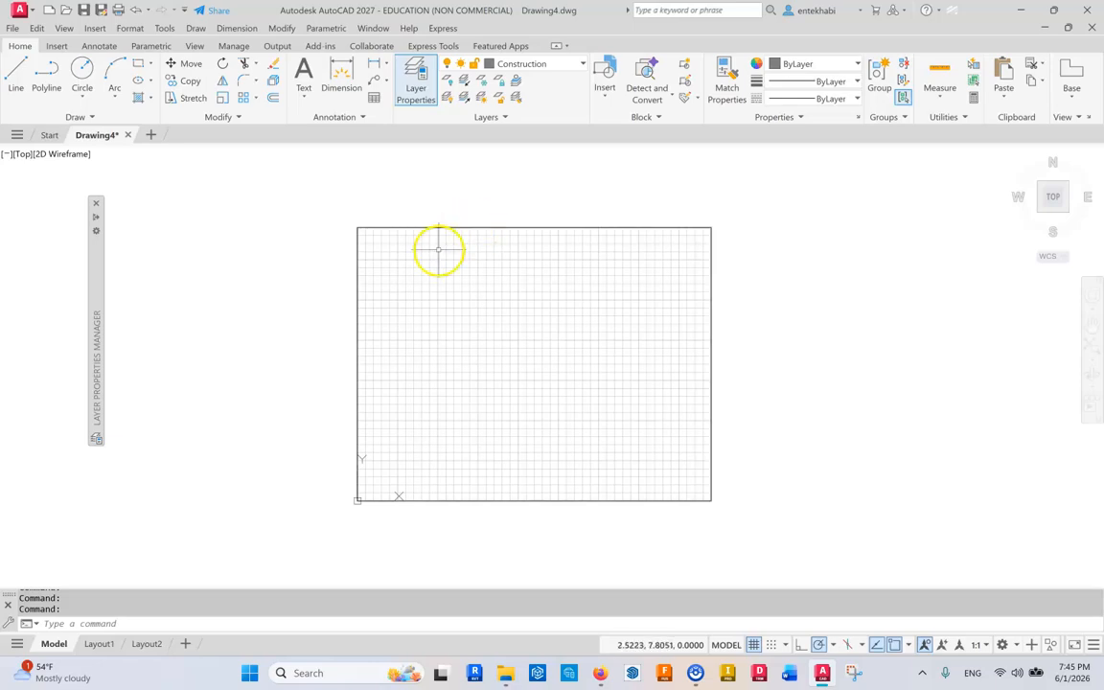
Move the rectangular border onto the Border layer.
{"action": "left_click", "coordinate": [407, 227]}
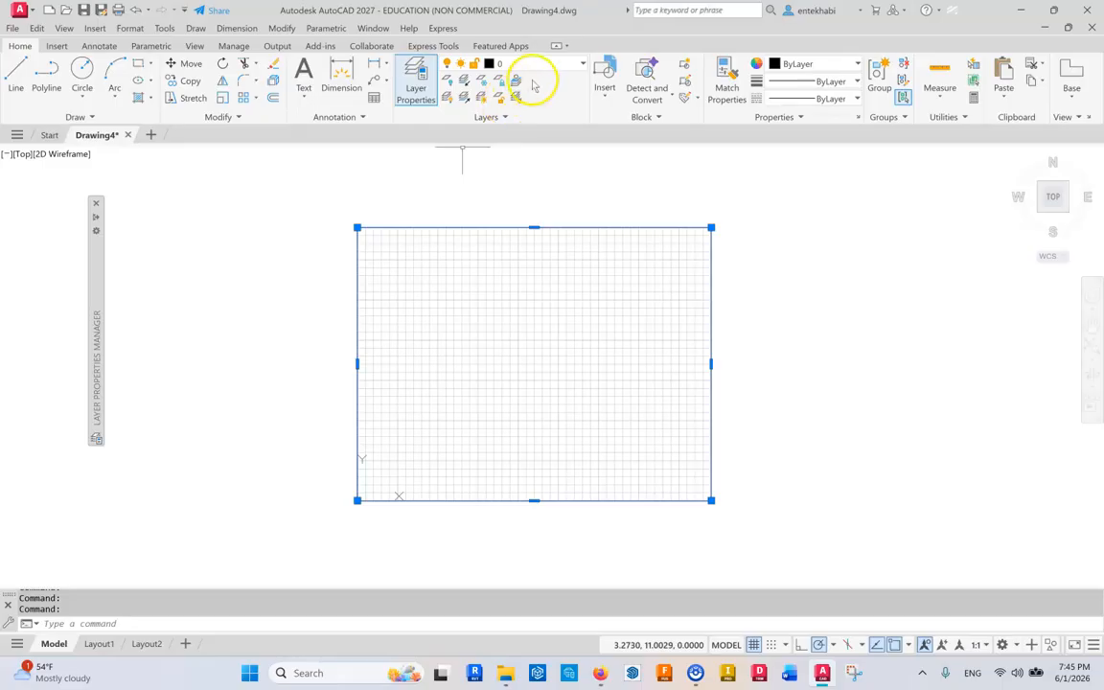
{"action": "left_click", "coordinate": [582, 67]}
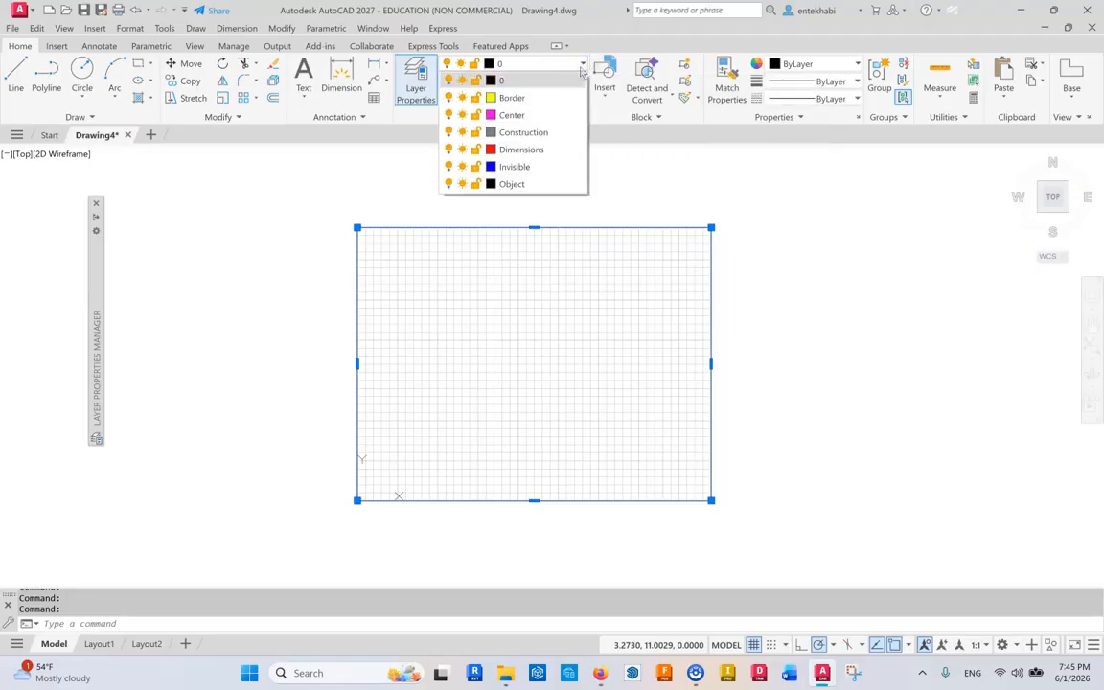
{"action": "left_click", "coordinate": [554, 99]}
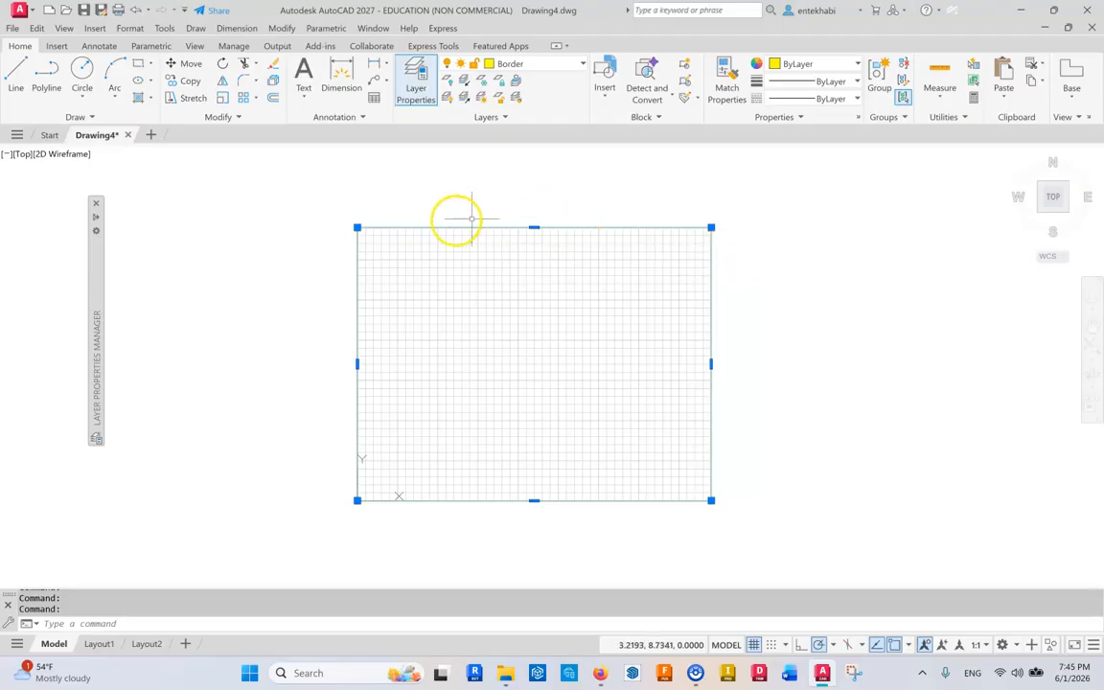
{"action": "key", "text": "Escape"}
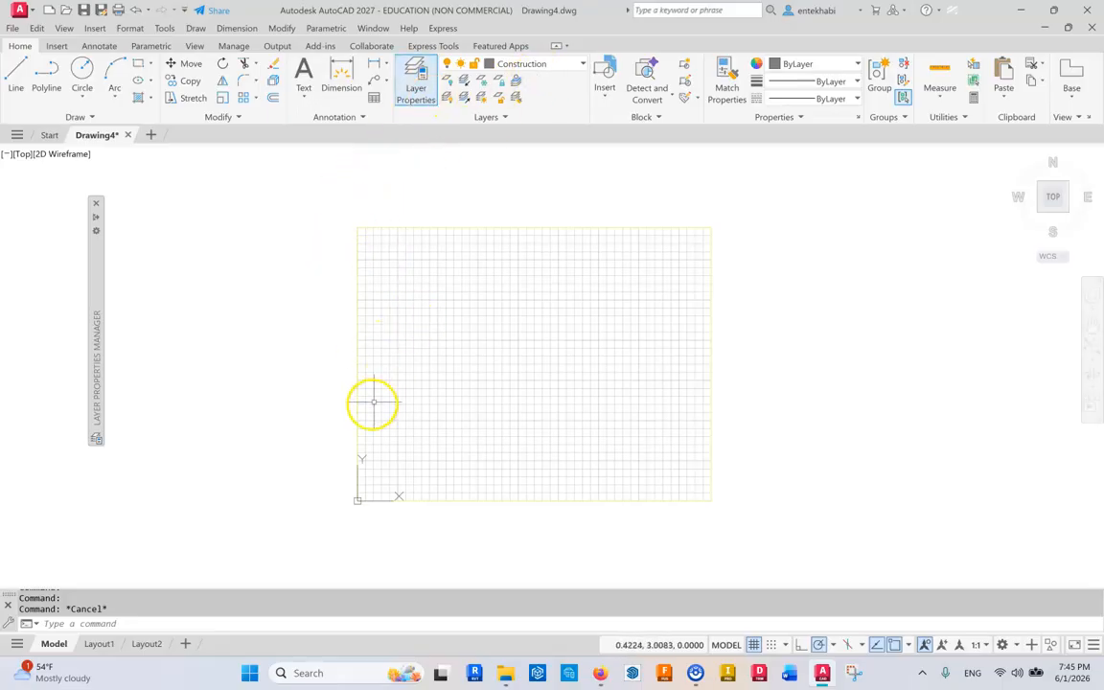
Zoom All to display the whole drawing.
{"action": "key", "text": "Return"}
{"action": "type", "text": "a"}
{"action": "key", "text": "Return"}
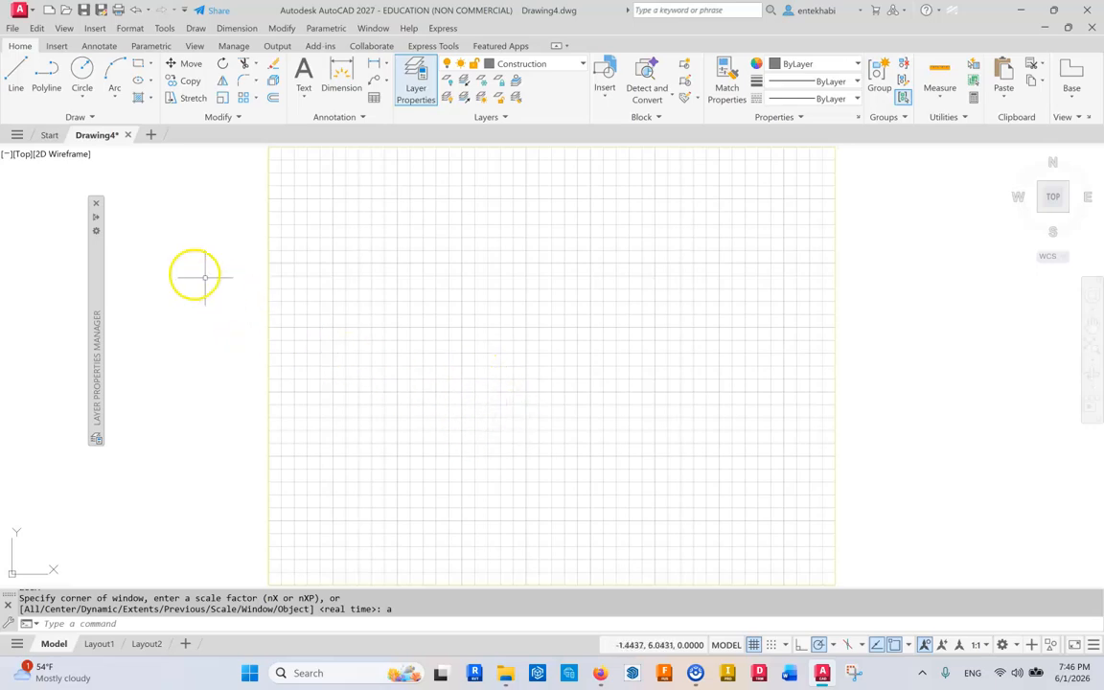
Try to save the drawing as a drawing template named ANS_A size inch.
{"action": "right_click", "coordinate": [19, 27]}
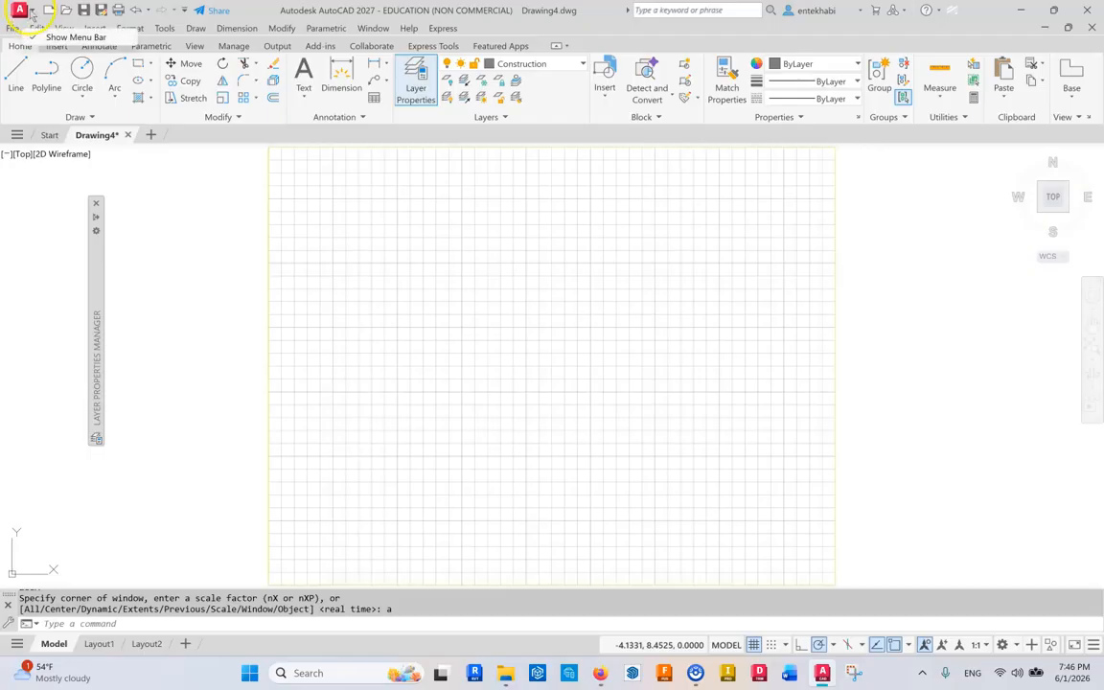
{"action": "left_click", "coordinate": [33, 17]}
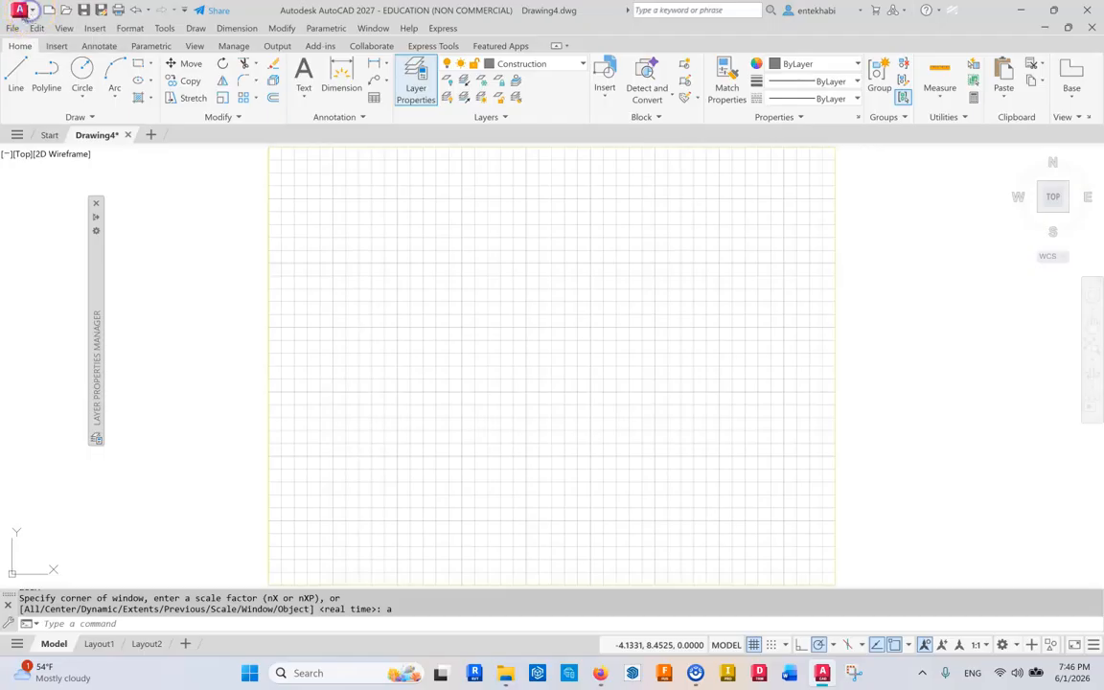
{"action": "left_click", "coordinate": [20, 11]}
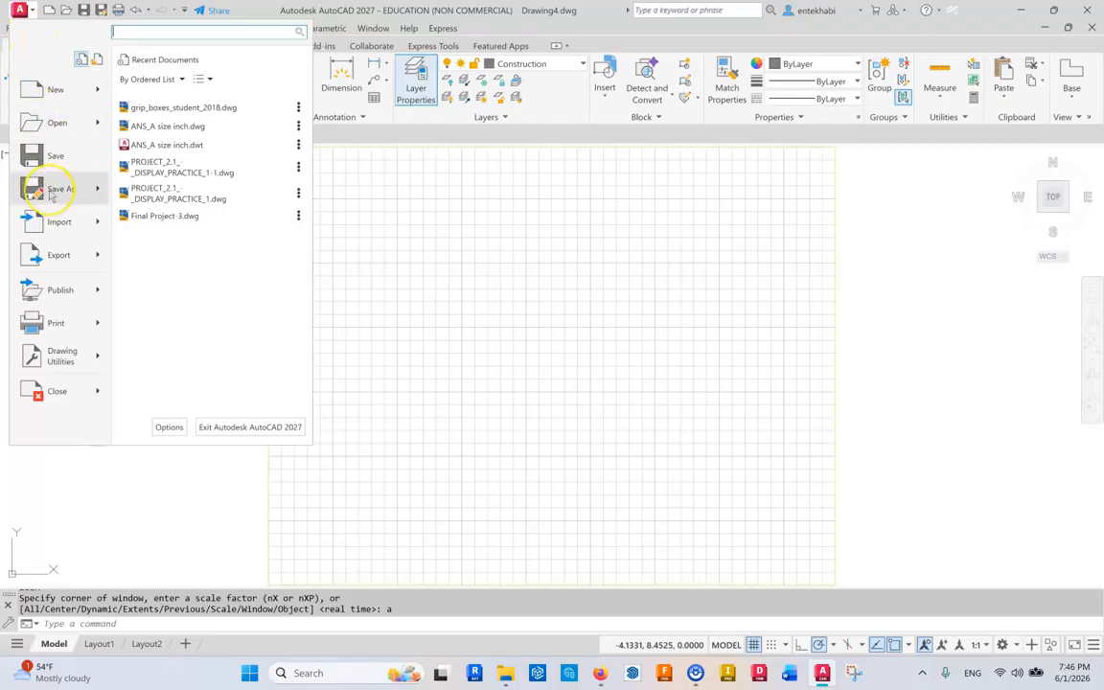
{"action": "mouse_move", "coordinate": [52, 195]}
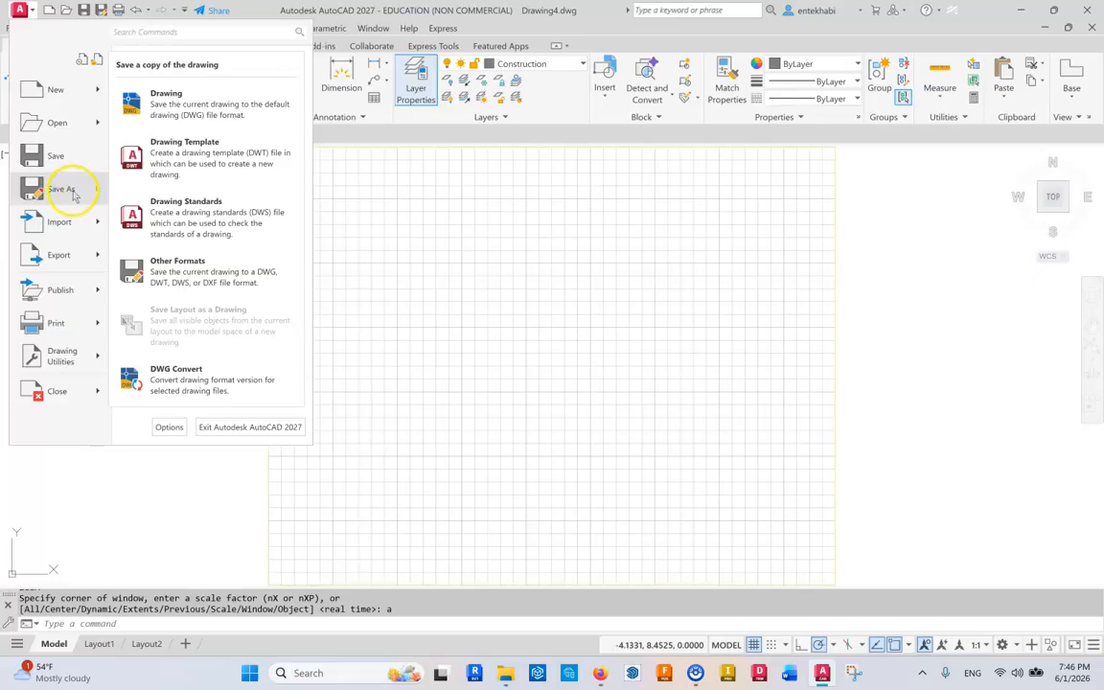
{"action": "left_click", "coordinate": [179, 151]}
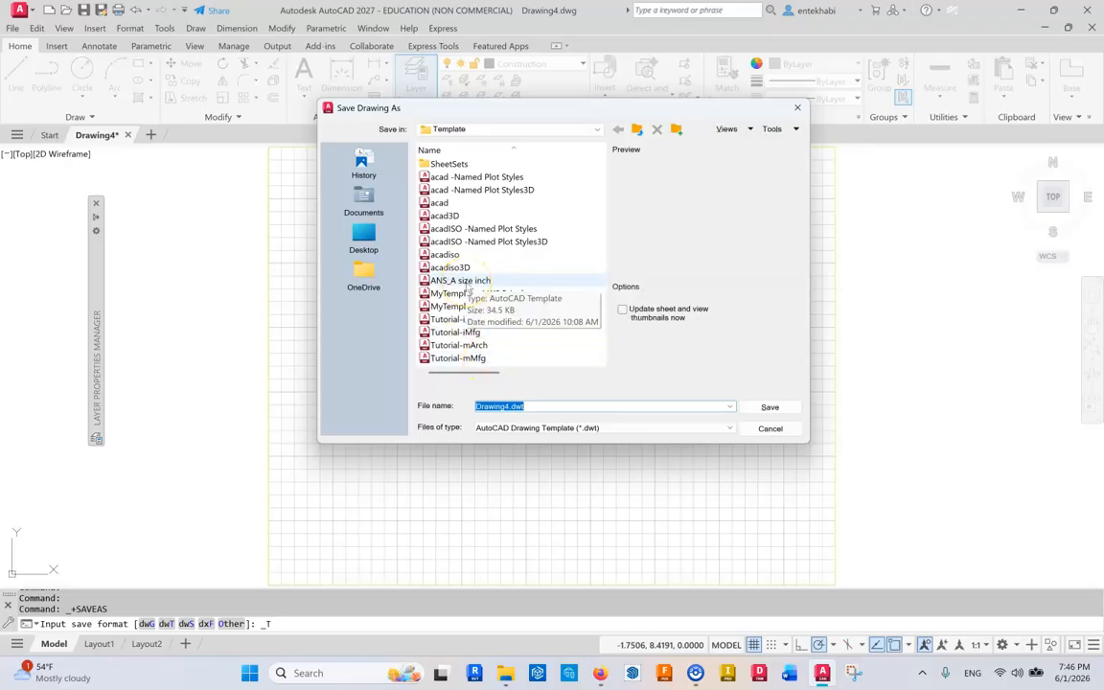
{"action": "left_click", "coordinate": [464, 280]}
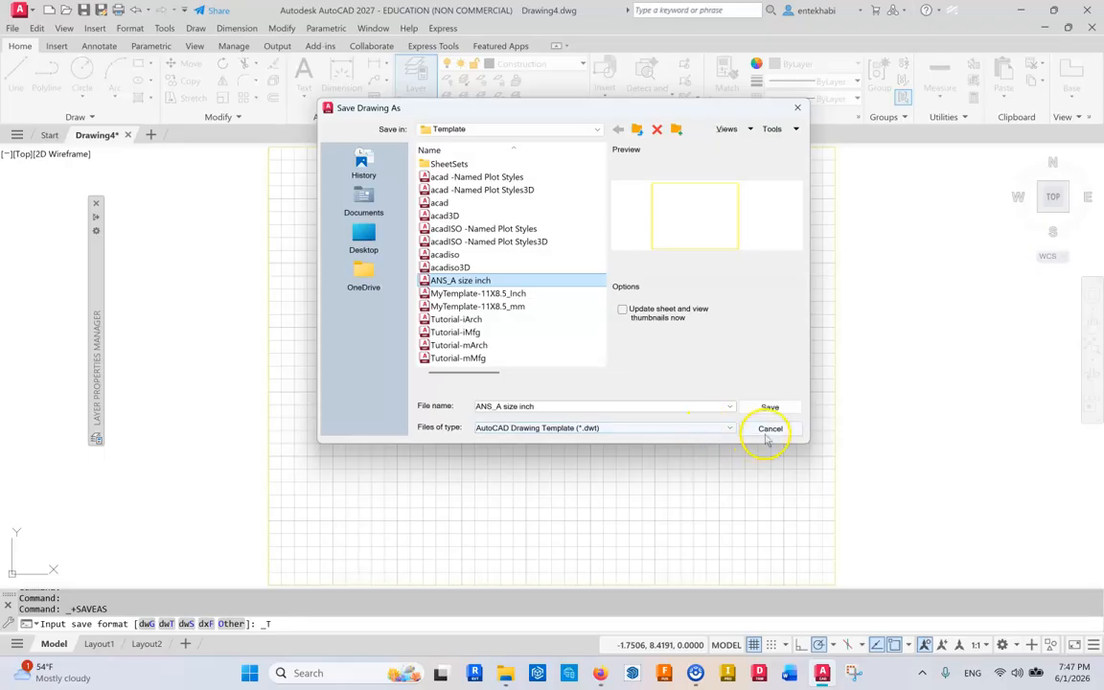
{"action": "left_click", "coordinate": [766, 432]}
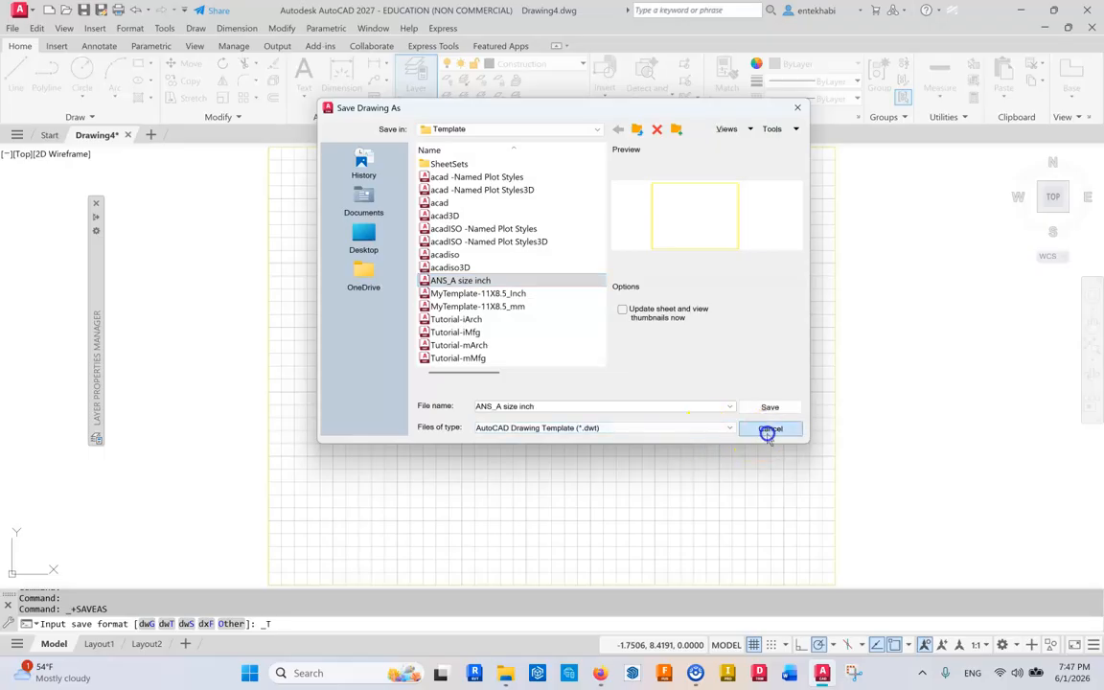